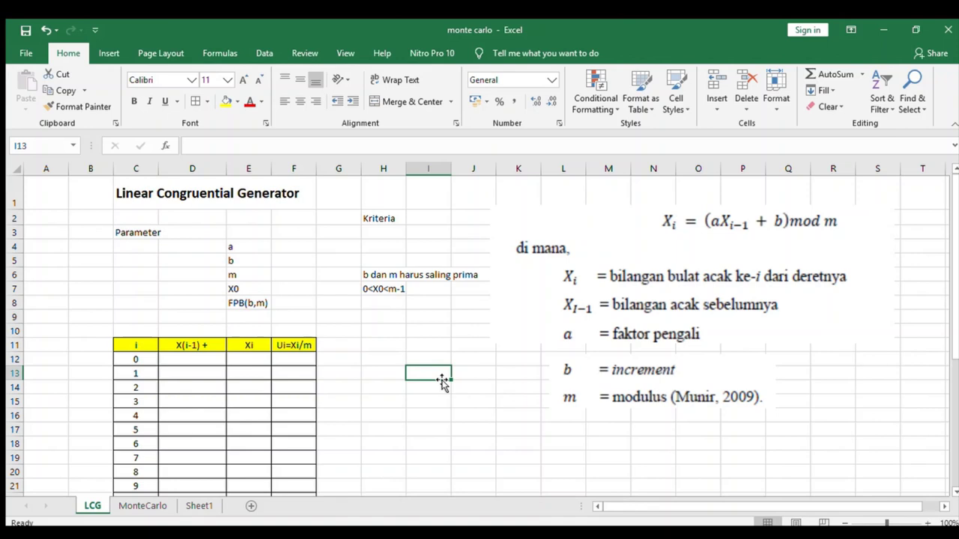
# Step: Inspect the LCG equation picture and the parameter labels down to the 0<X0<m-1 criterion
pyautogui.click(725, 223)
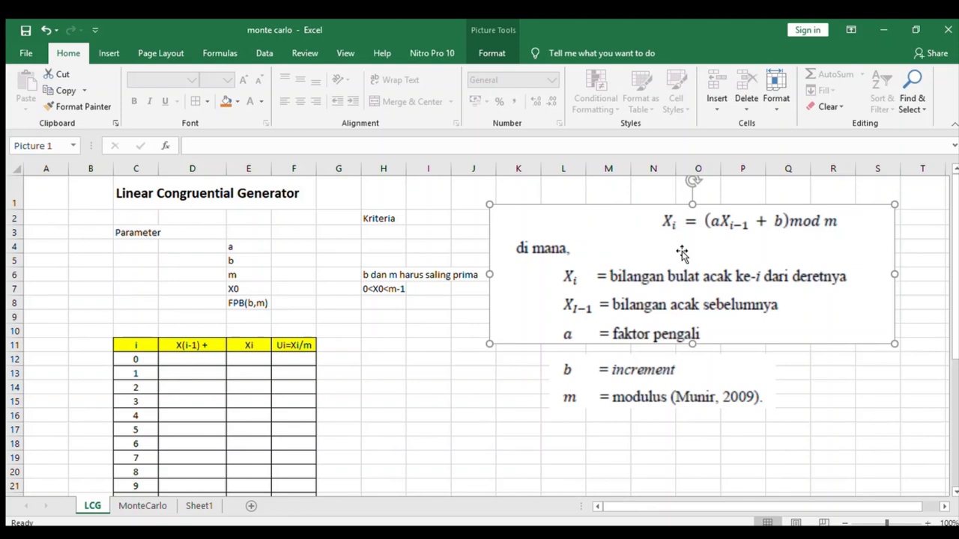
pyautogui.click(242, 245)
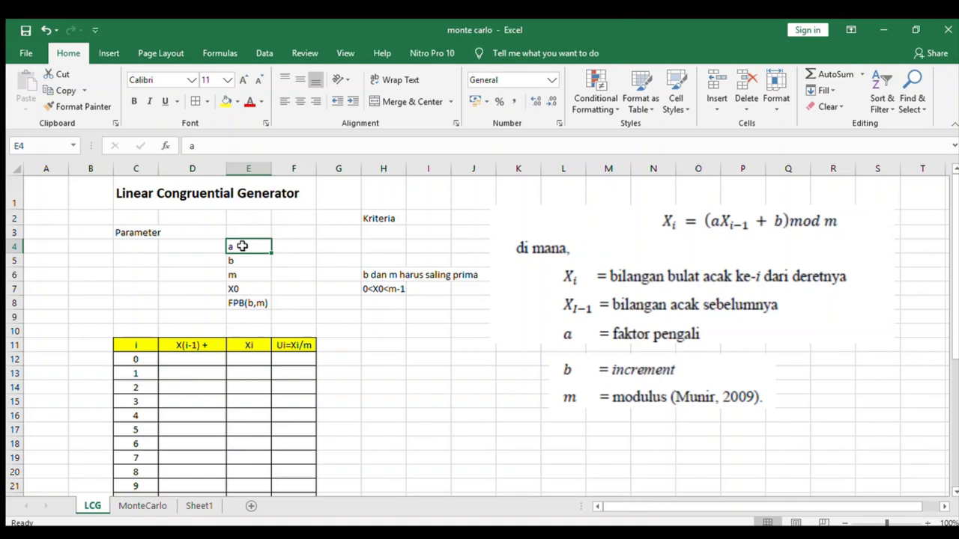
pyautogui.press('Down')
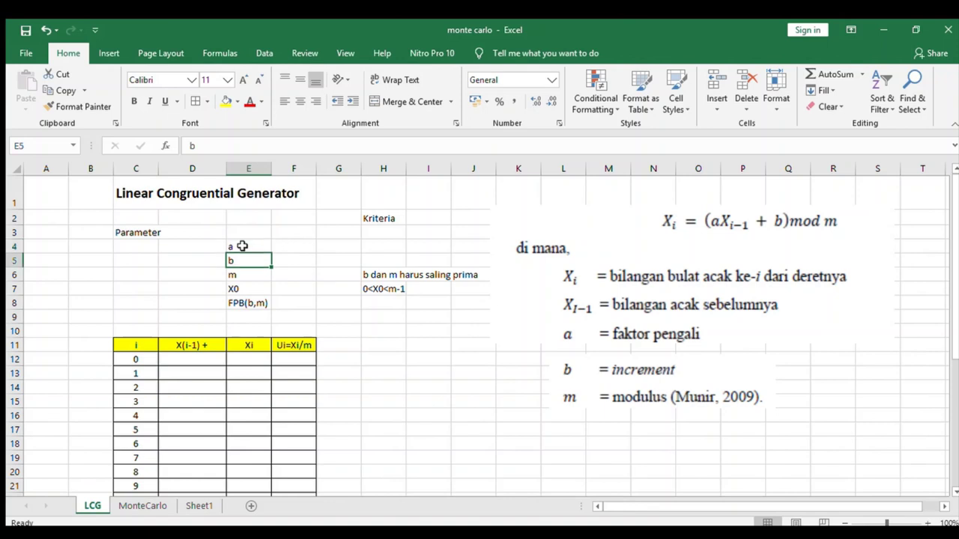
pyautogui.press('Down')
pyautogui.press('Down')
pyautogui.press('Up')
pyautogui.press('Down')
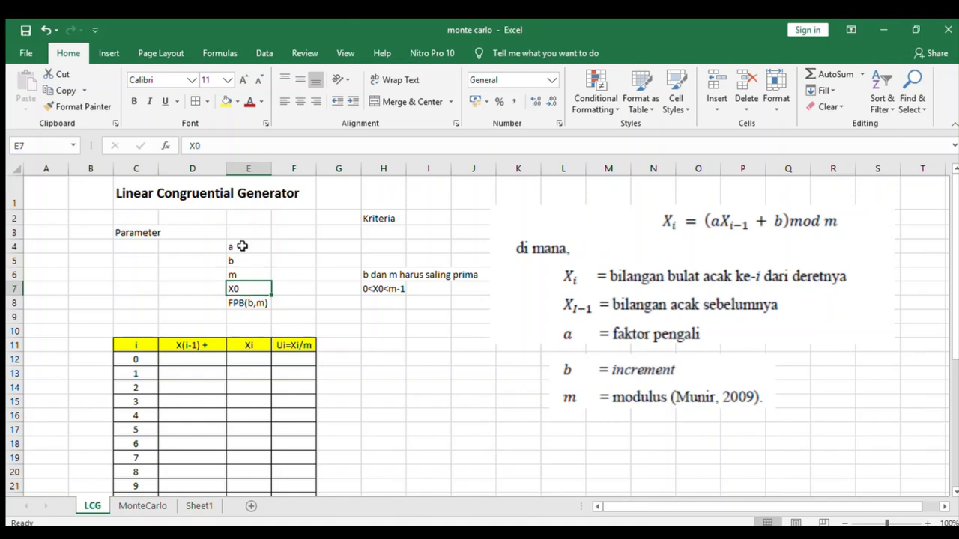
pyautogui.press('Right')
pyautogui.press('Left')
pyautogui.press('Right')
pyautogui.press('Right')
pyautogui.press('Right')
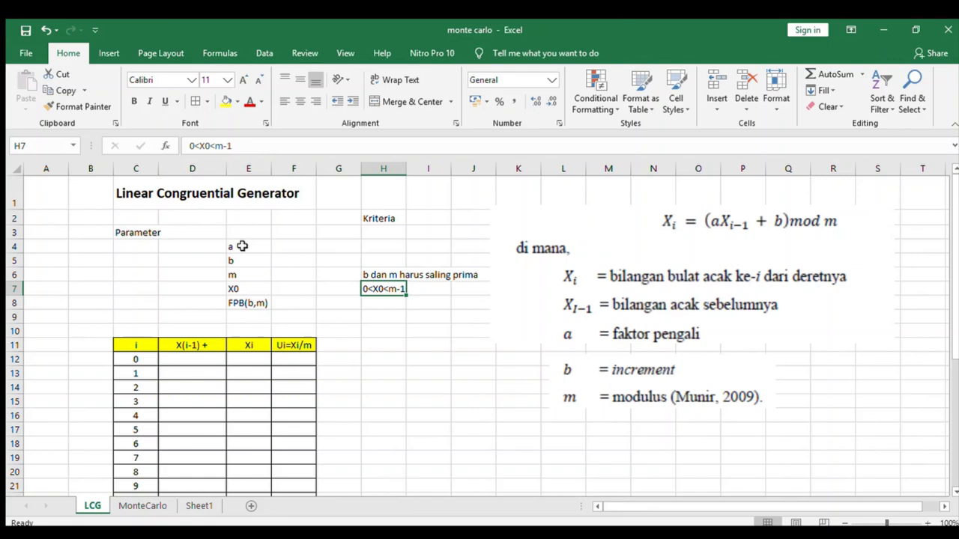
# Step: Review the coprime criterion, the FPB(b,m) label and the empty parameter value cells
pyautogui.press('Up')
pyautogui.press('Left')
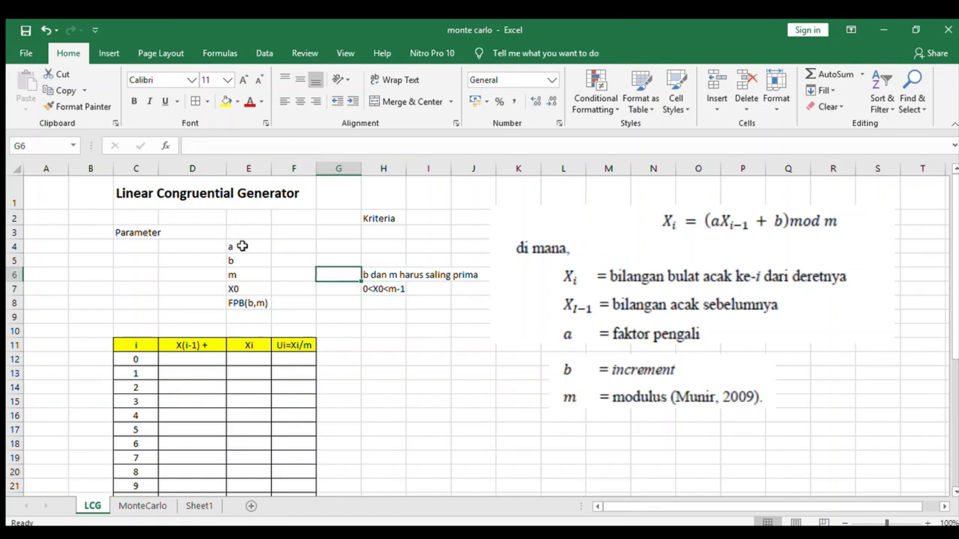
pyautogui.press('Right')
pyautogui.press('Down')
pyautogui.press('Down')
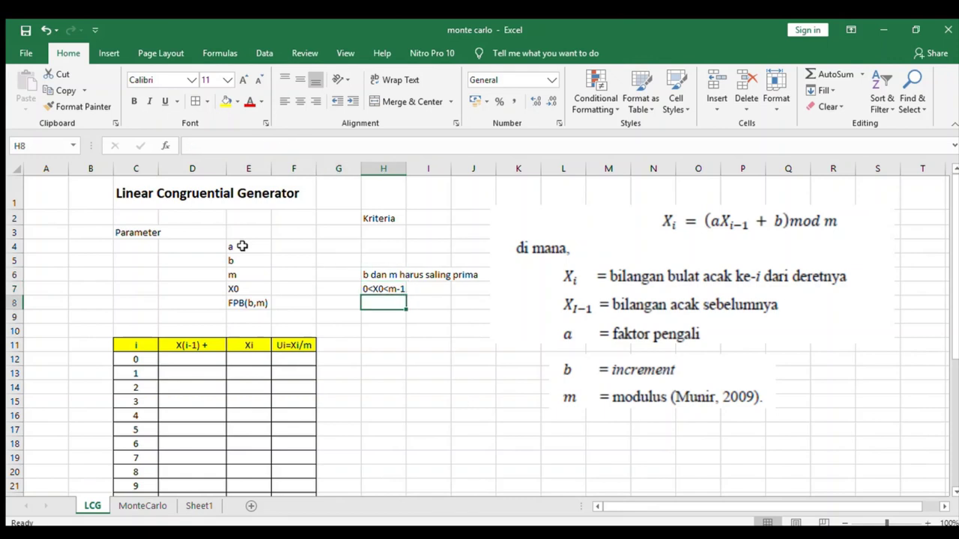
pyautogui.press('Left')
pyautogui.press('Left')
pyautogui.press('Left')
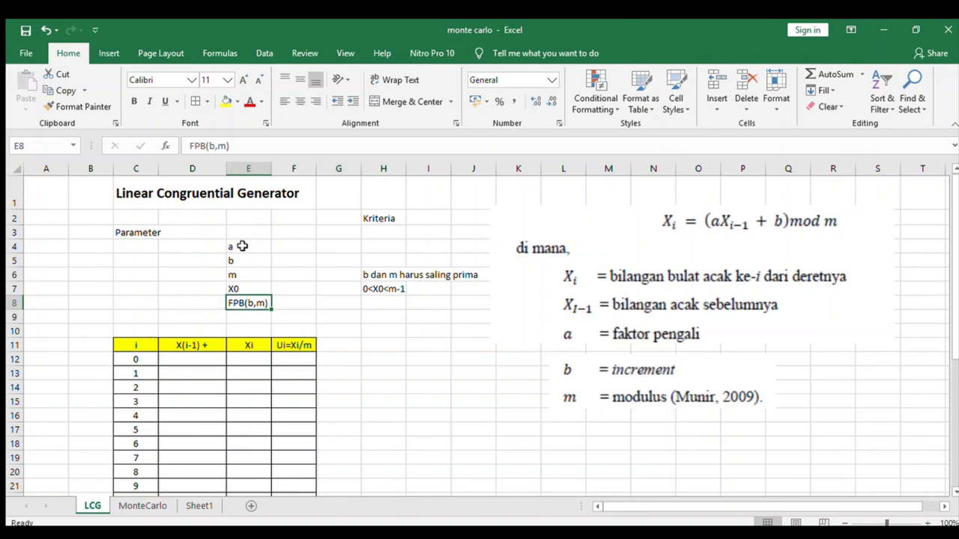
pyautogui.press('Right')
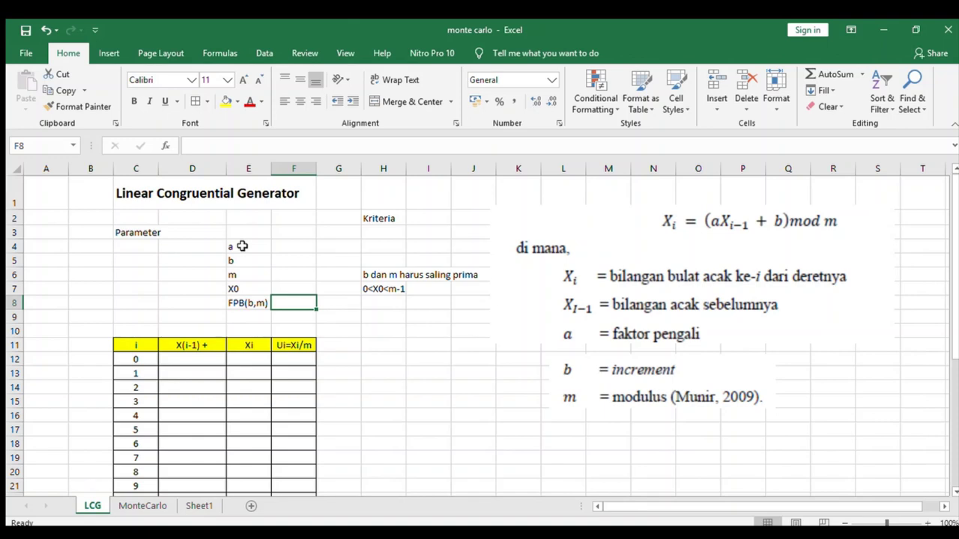
pyautogui.press('Up')
pyautogui.press('Up')
pyautogui.press('Up')
pyautogui.press('Up')
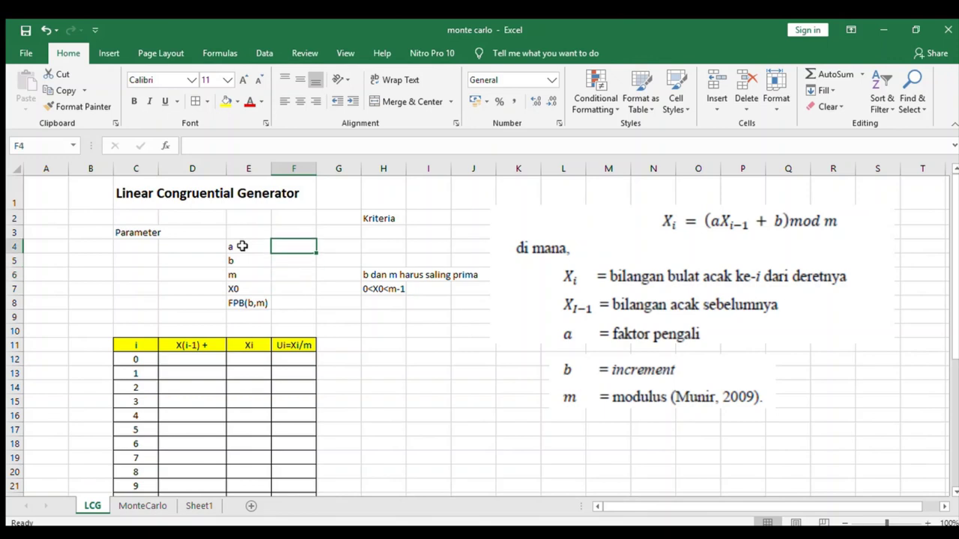
pyautogui.press('Down')
pyautogui.press('Down')
pyautogui.press('Down')
pyautogui.press('Up')
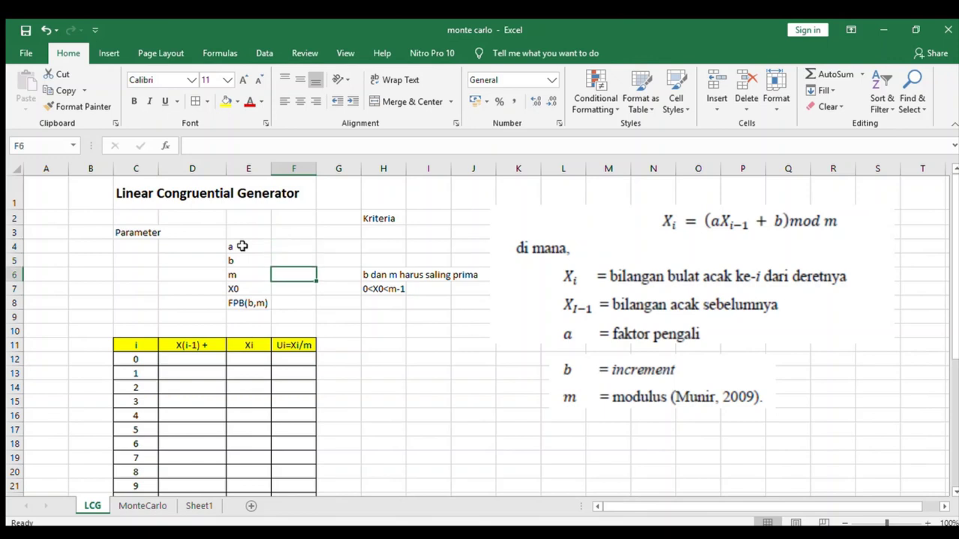
pyautogui.press('Up')
pyautogui.press('Up')
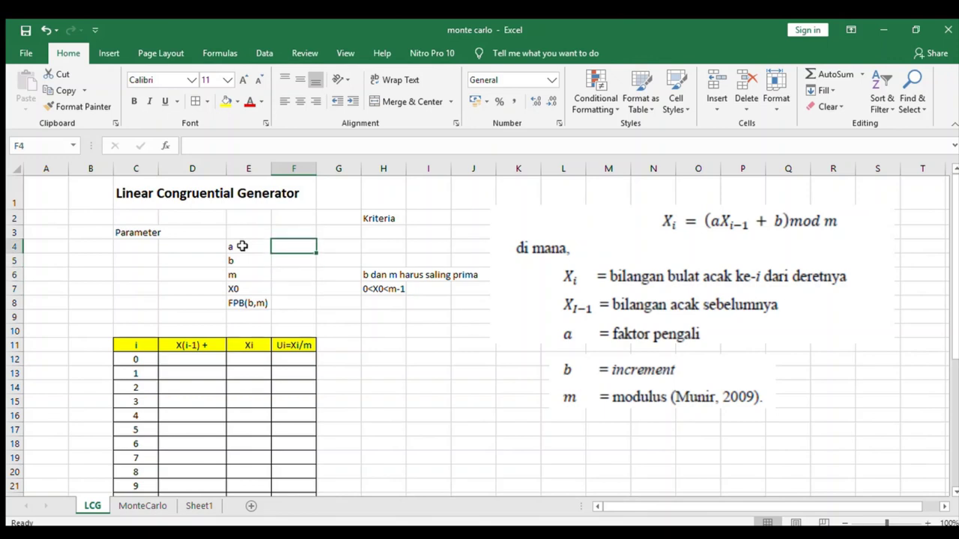
# Step: Move among the parameter labels a through m, ending at the criteria cell beside a
pyautogui.press('Left')
pyautogui.press('Down')
pyautogui.press('Down')
pyautogui.press('Right')
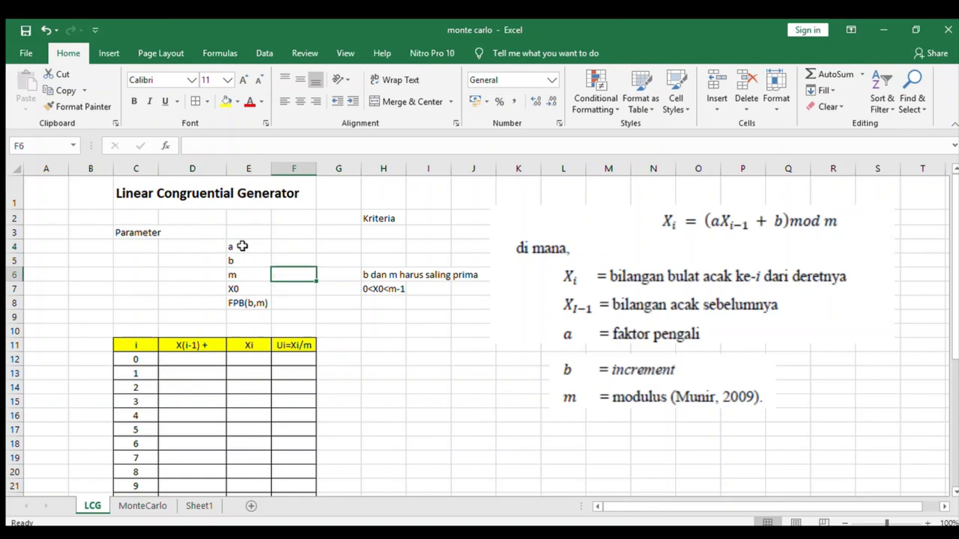
pyautogui.press('Up')
pyautogui.press('Up')
pyautogui.press('Left')
pyautogui.press('Down')
pyautogui.press('Down')
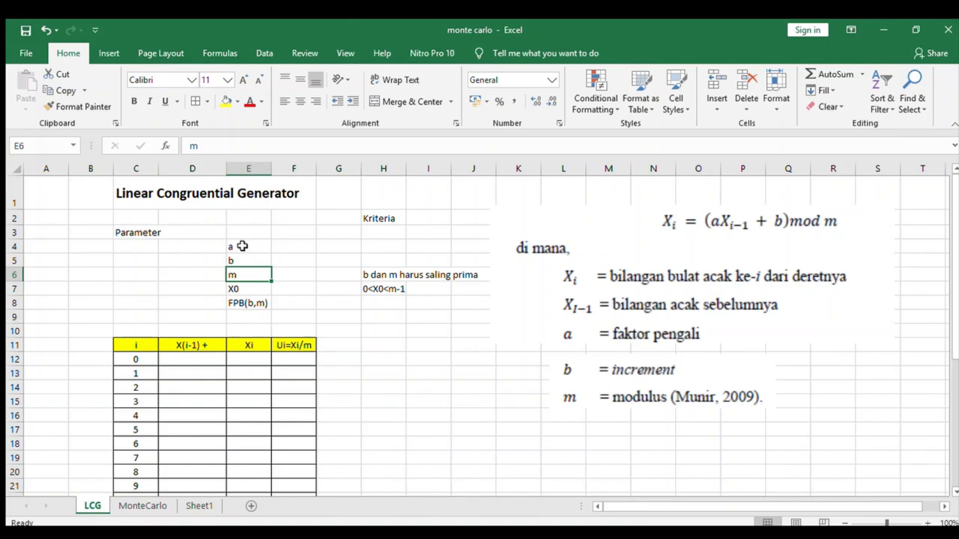
pyautogui.press('Up')
pyautogui.press('Up')
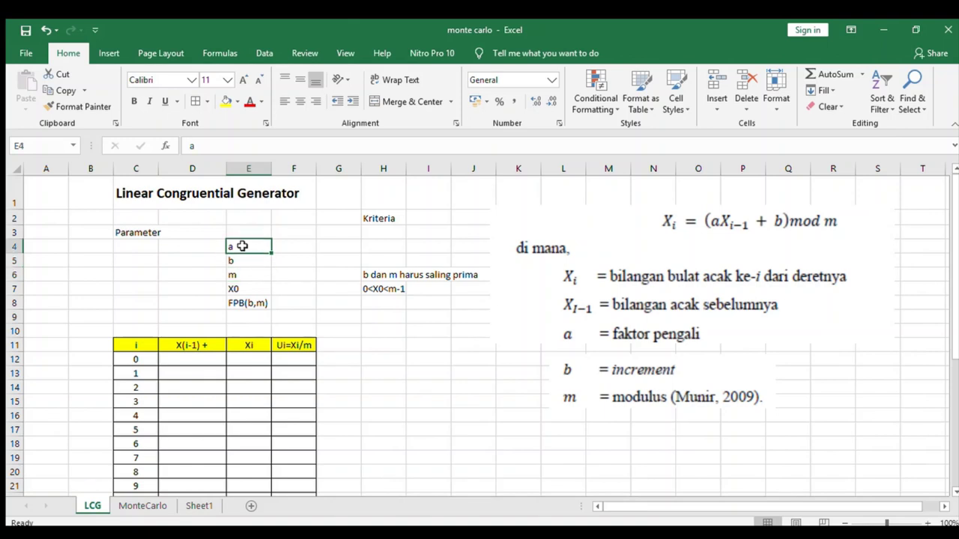
pyautogui.press('Right')
pyautogui.press('Right')
pyautogui.press('Right')
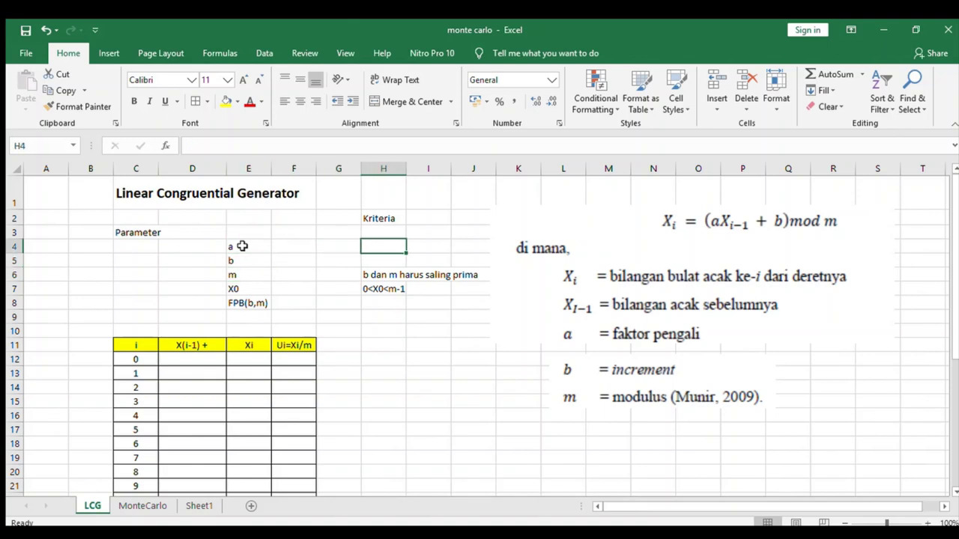
# Step: Enter the criterion 1+4k beside a and a k label in the row above
pyautogui.write('1')
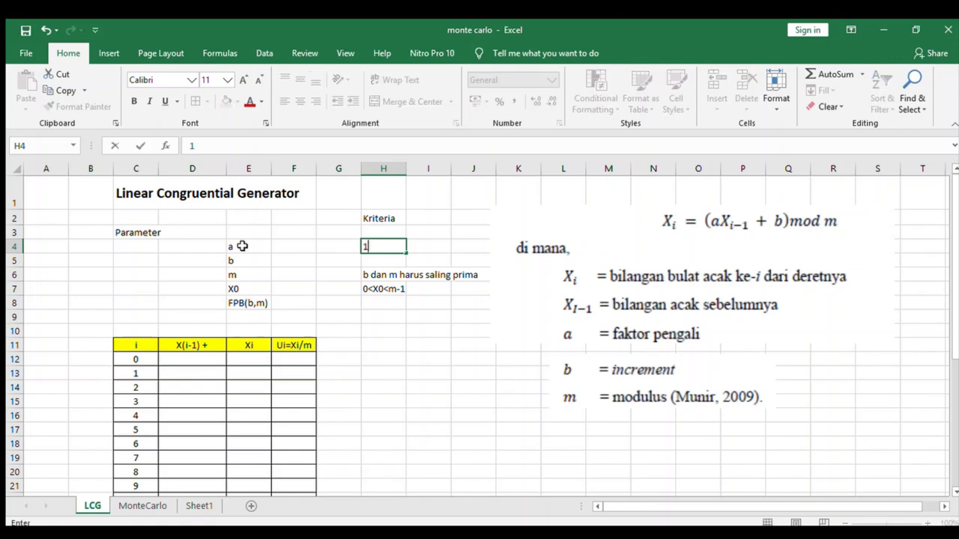
pyautogui.write('+4k')
pyautogui.press('Up')
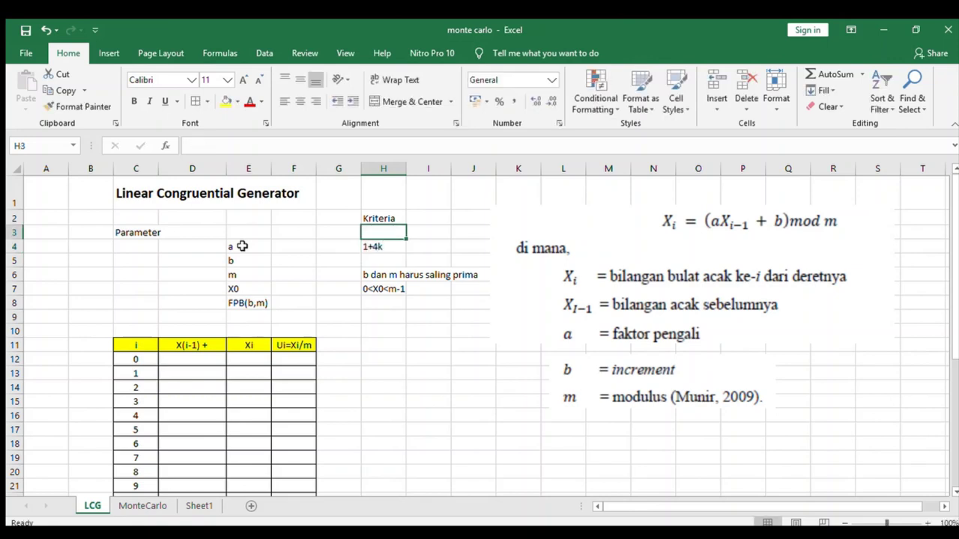
pyautogui.press('Left')
pyautogui.press('Left')
pyautogui.press('Left')
pyautogui.write('k')
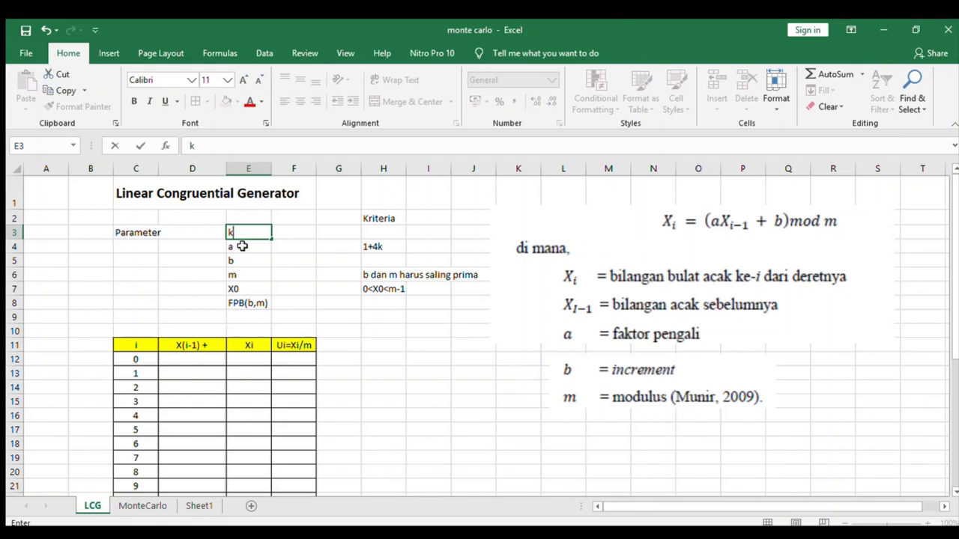
pyautogui.press('Right')
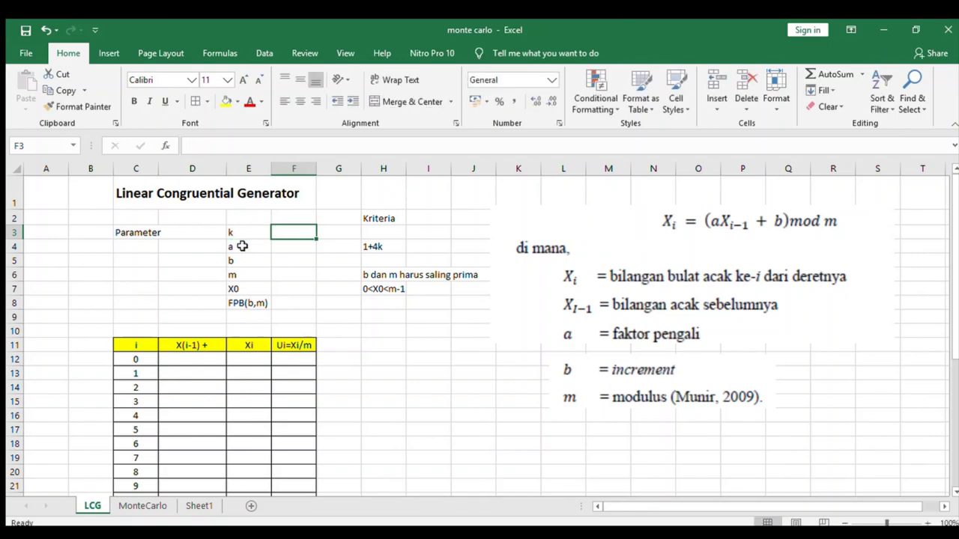
# Step: Delete the k label and the 1+4k criterion again
pyautogui.press('Left')
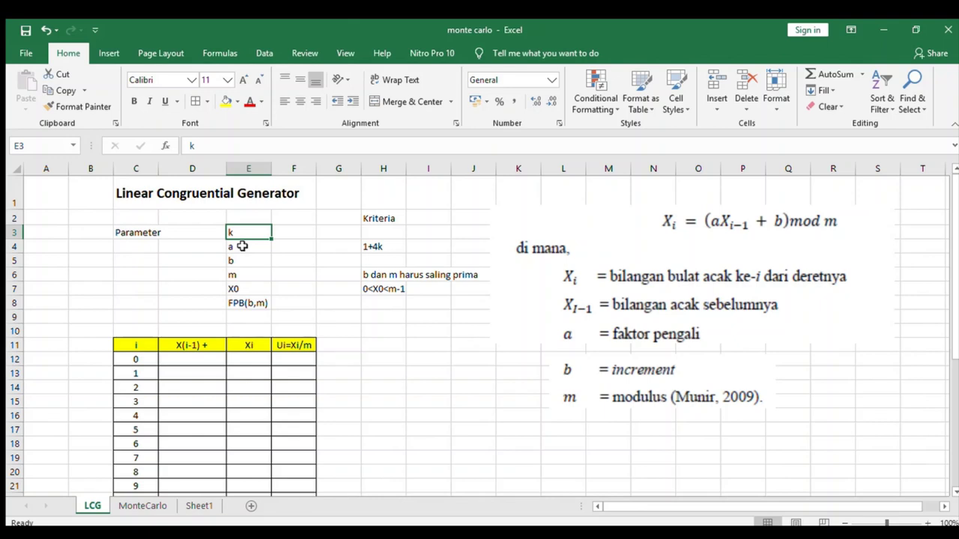
pyautogui.press('Delete')
pyautogui.press('Right')
pyautogui.press('Right')
pyautogui.press('Right')
pyautogui.press('Down')
pyautogui.press('Delete')
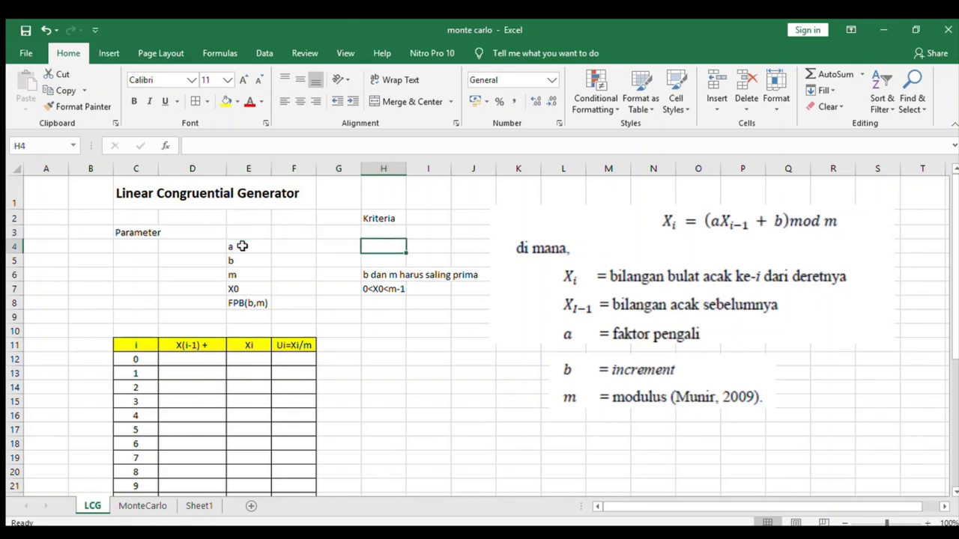
# Step: Enter the parameter values a = 21, b = 5 and m = 16
pyautogui.press('Left')
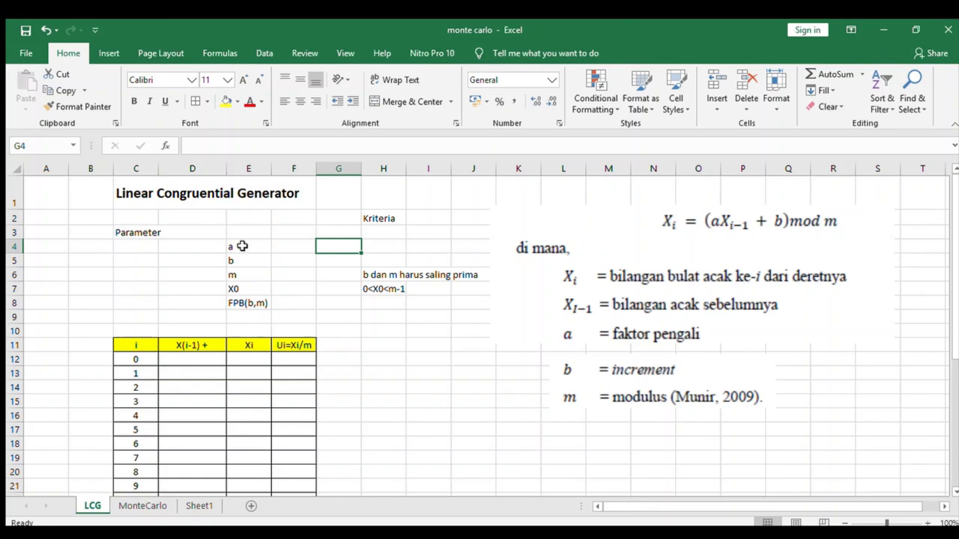
pyautogui.press('Left')
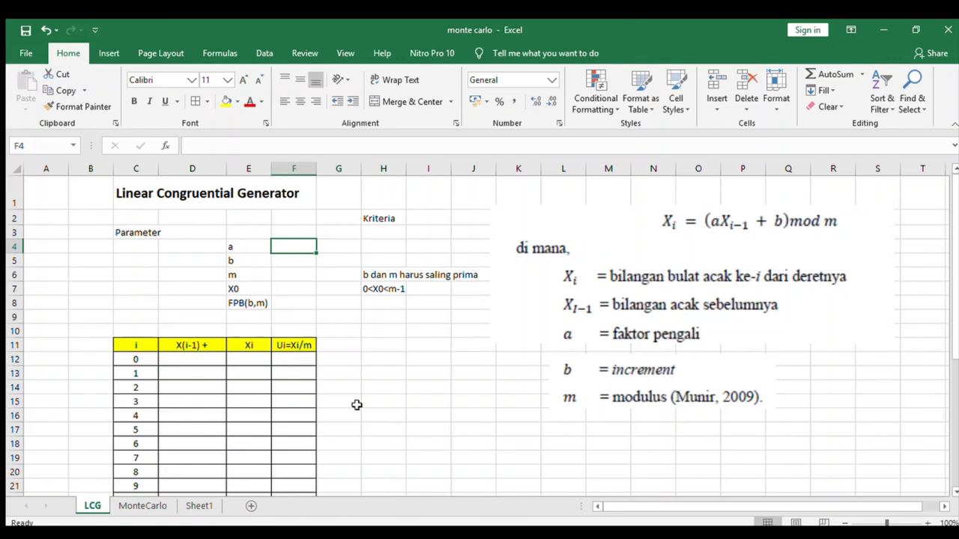
pyautogui.write('21')
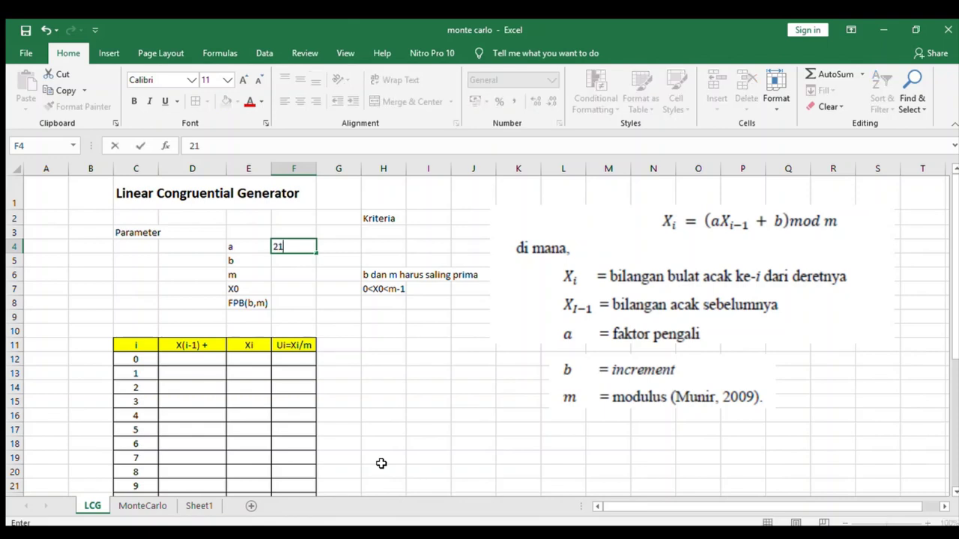
pyautogui.press('Return')
pyautogui.write('5')
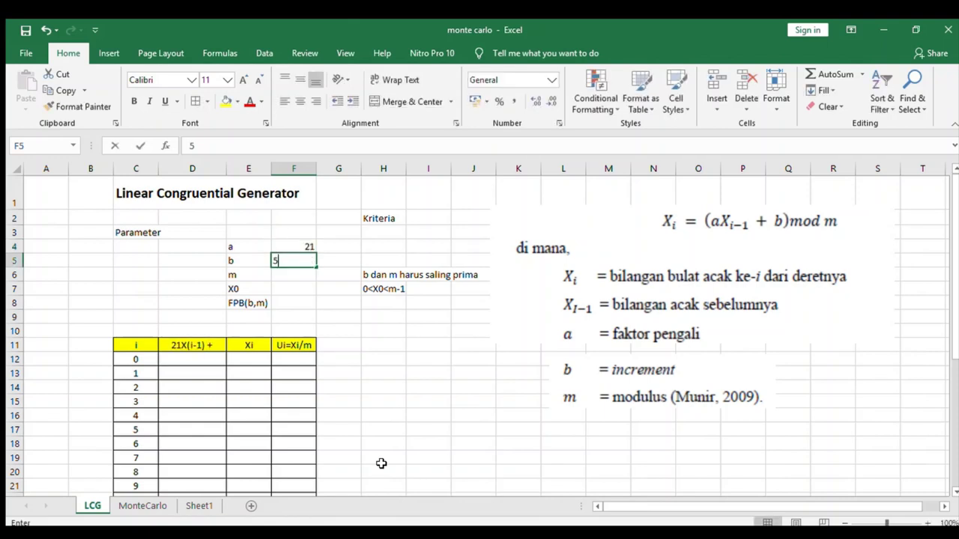
pyautogui.press('Return')
pyautogui.write('16')
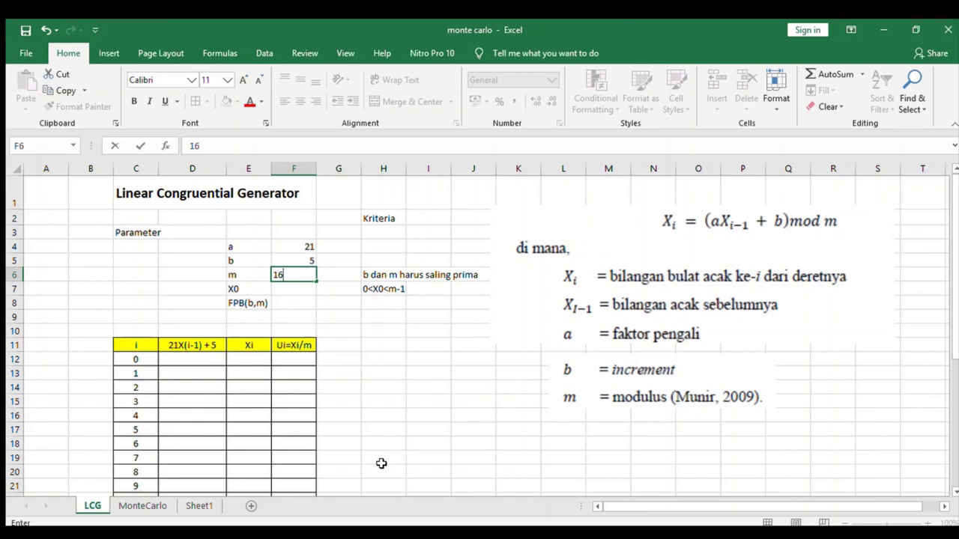
pyautogui.press('Return')
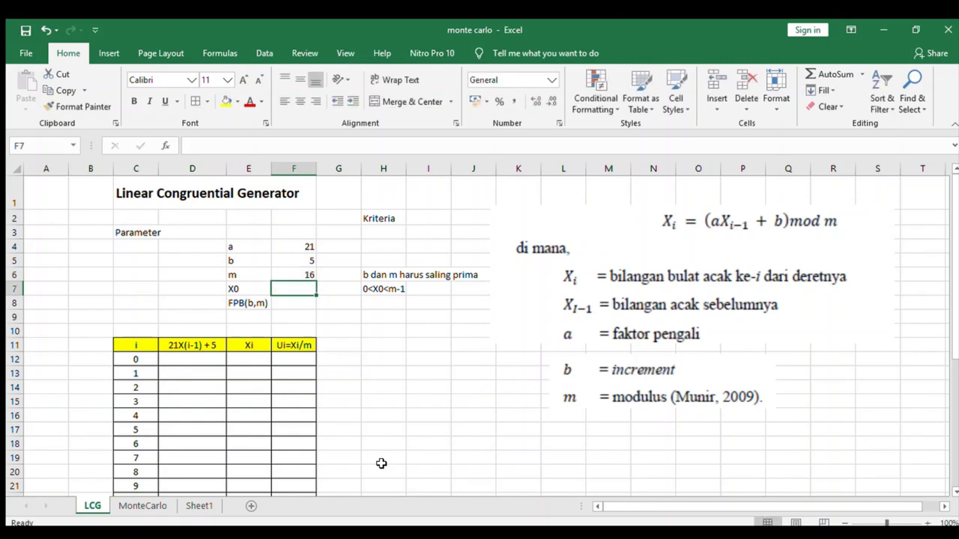
# Step: Clear the 21X(i-1) + 5 header, set X0 to 12, and begin a formula in FPB(b,m)
pyautogui.click(193, 349)
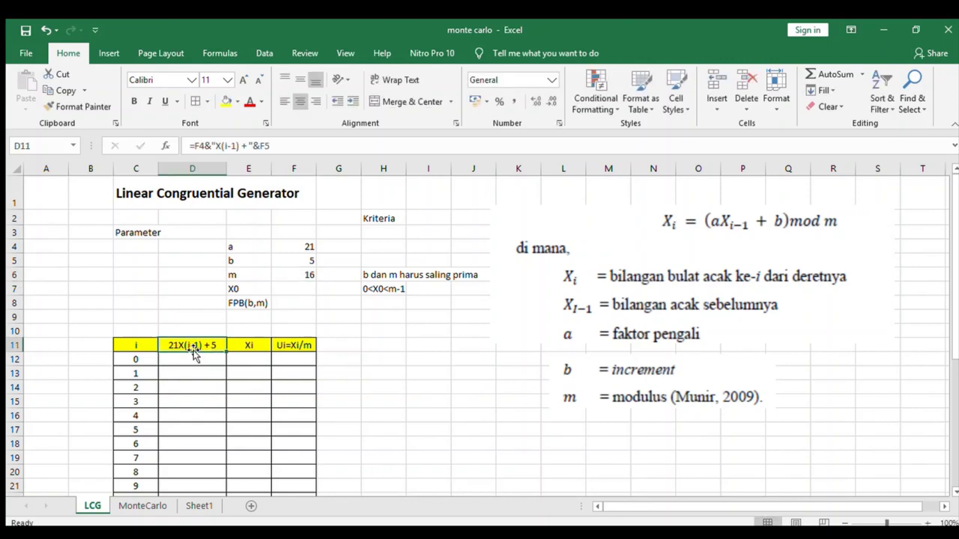
pyautogui.press('Delete')
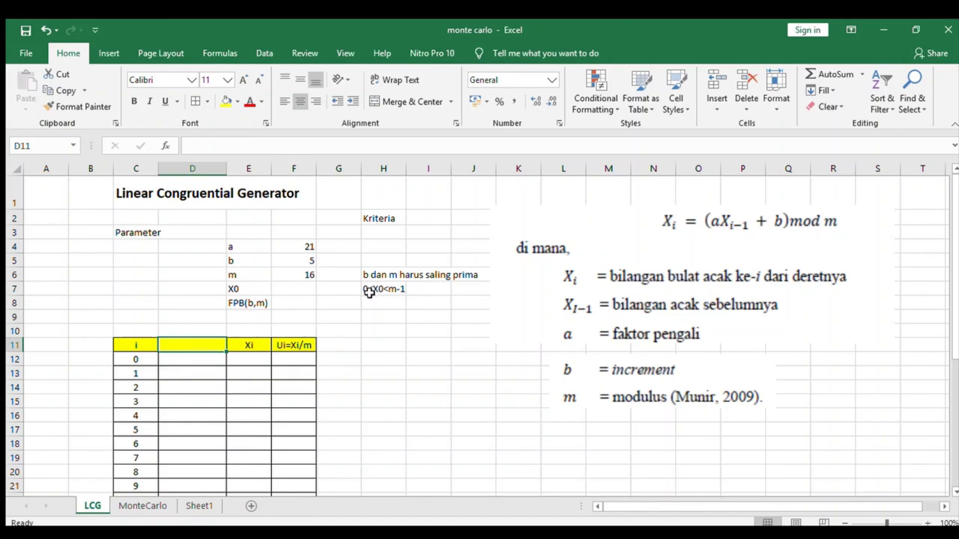
pyautogui.click(299, 287)
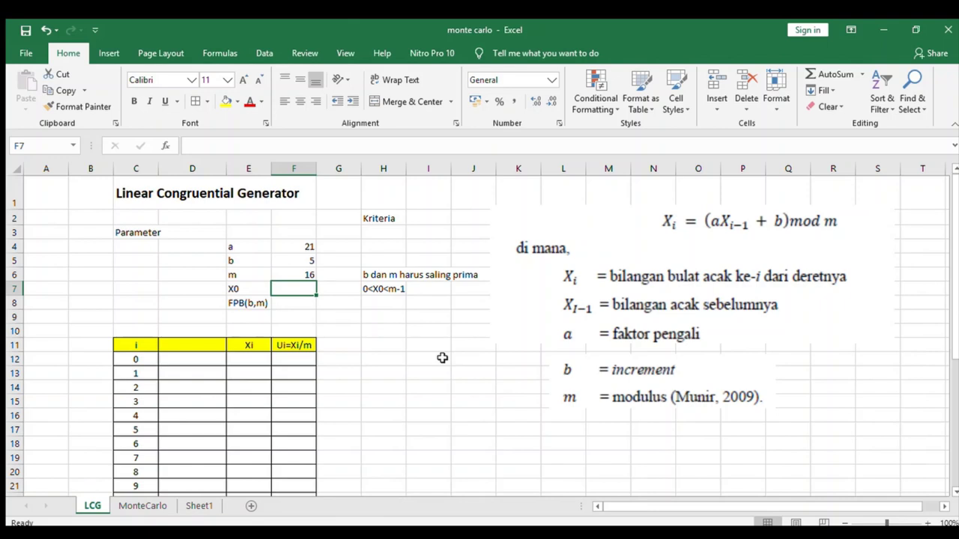
pyautogui.write('12')
pyautogui.press('Return')
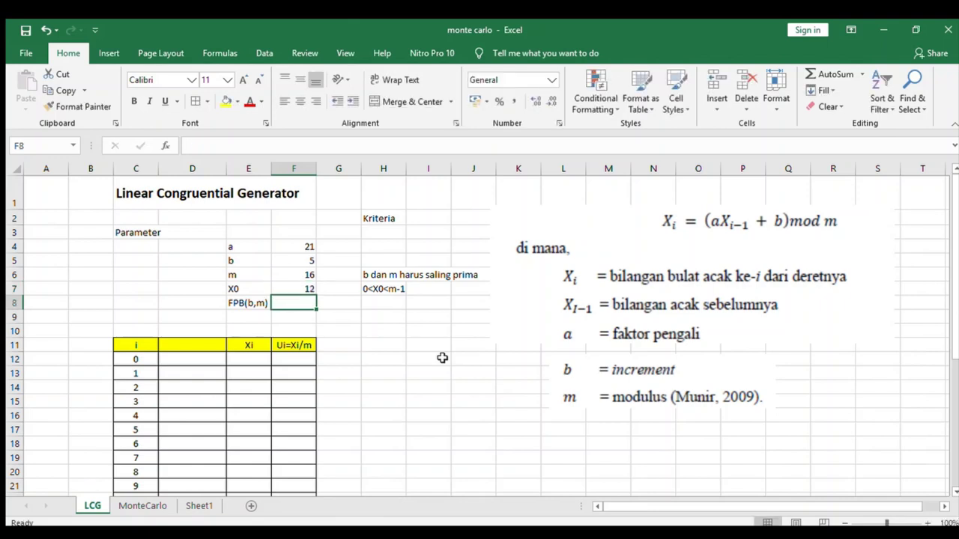
pyautogui.press('Up')
pyautogui.press('Up')
pyautogui.press('Up')
pyautogui.press('Down')
pyautogui.press('Down')
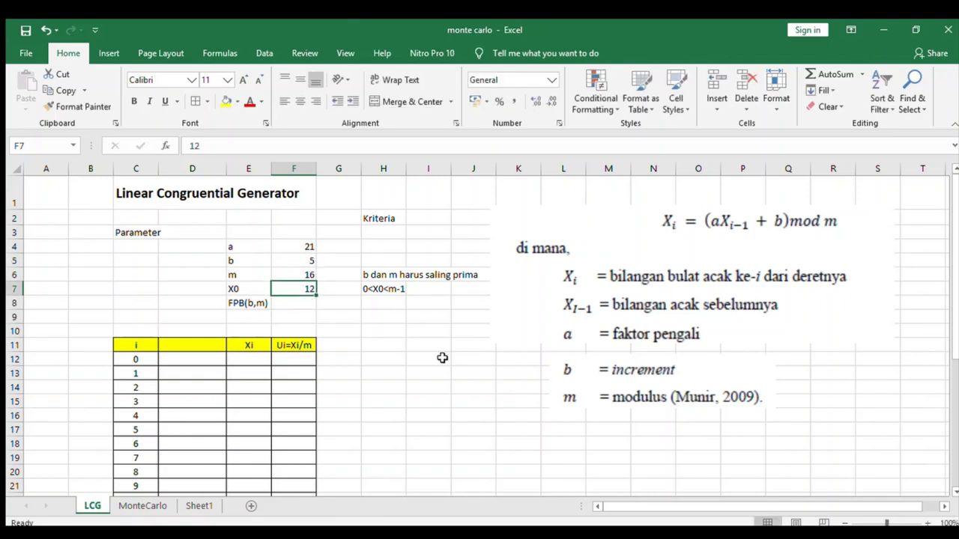
pyautogui.press('Down')
pyautogui.write('=')
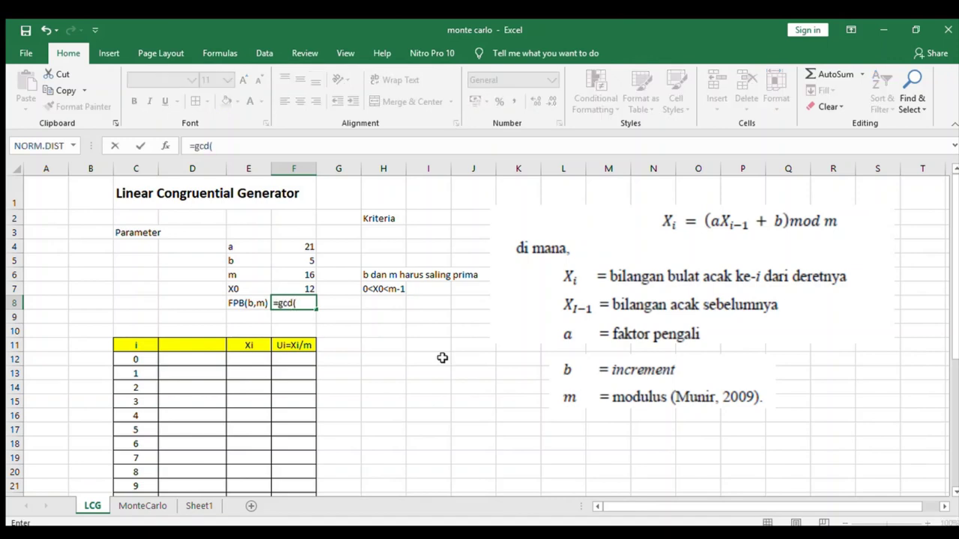
# Step: Complete =GCD(F6;F5) in the FPB(b,m) cell, returning 1, then recheck the b and m values
pyautogui.click(308, 275)
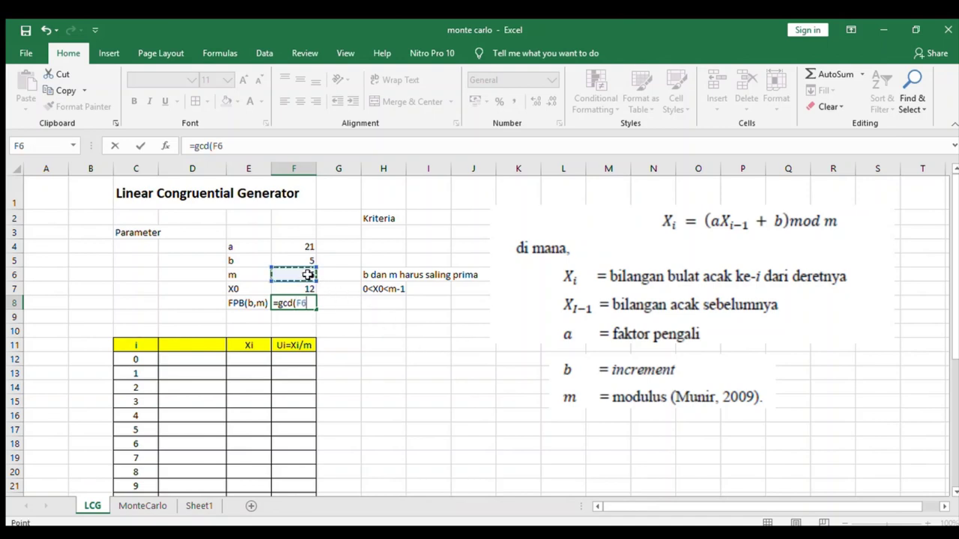
pyautogui.write(';')
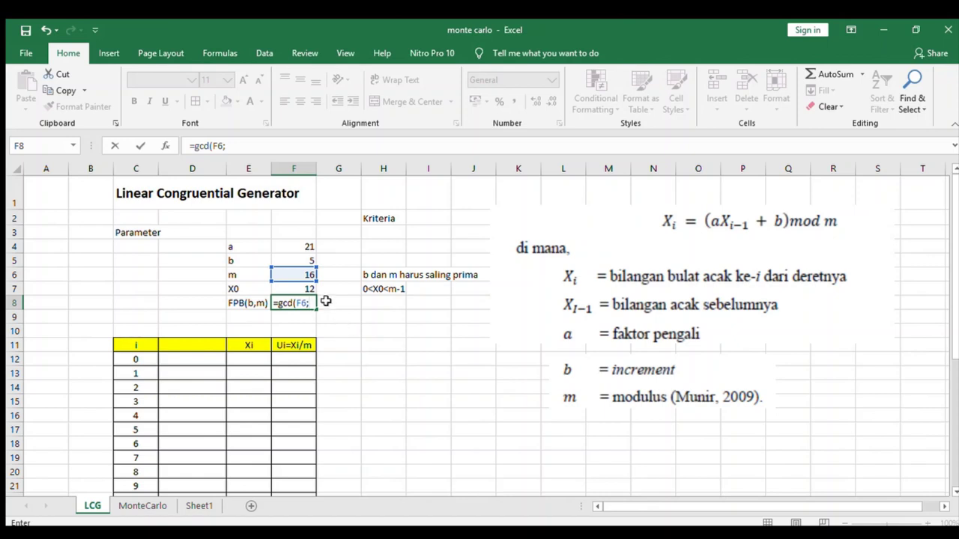
pyautogui.click(295, 257)
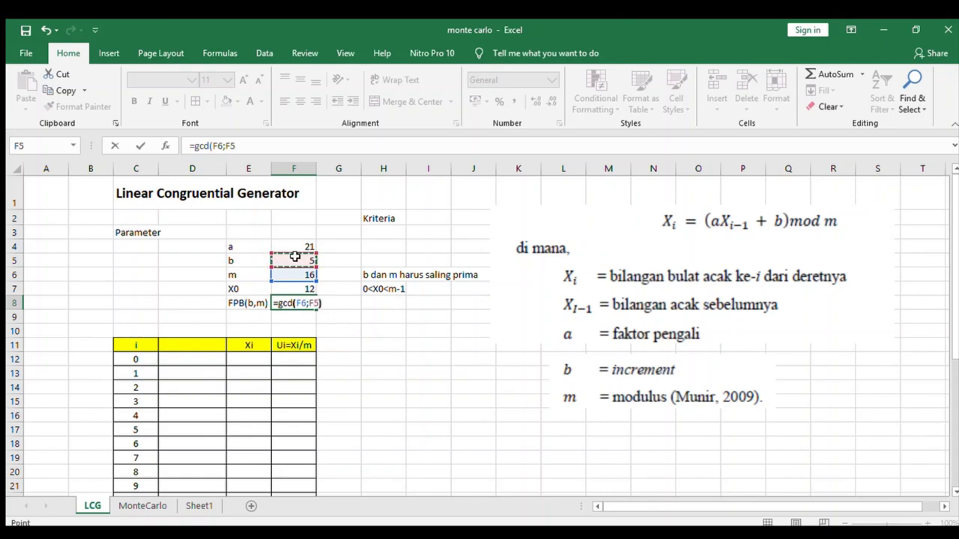
pyautogui.write(')')
pyautogui.press('Return')
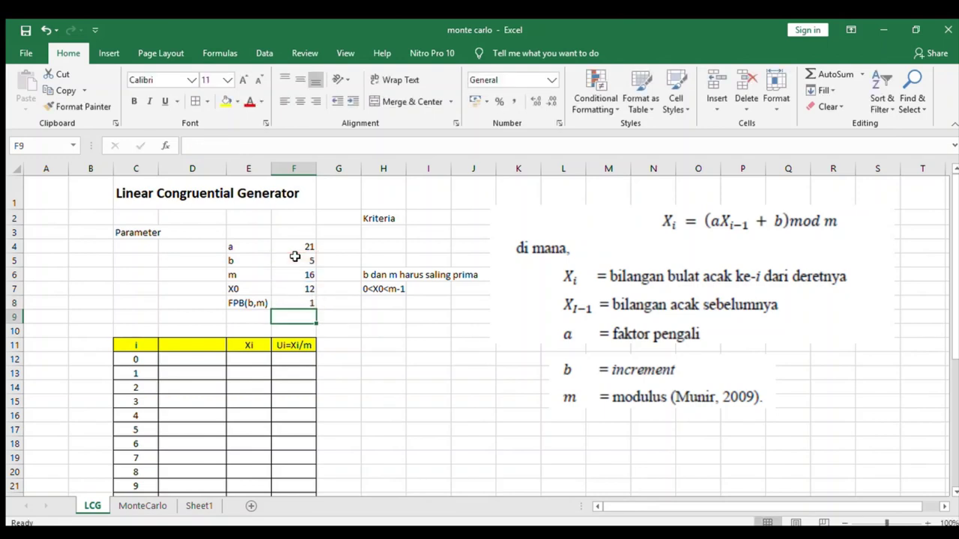
pyautogui.press('Up')
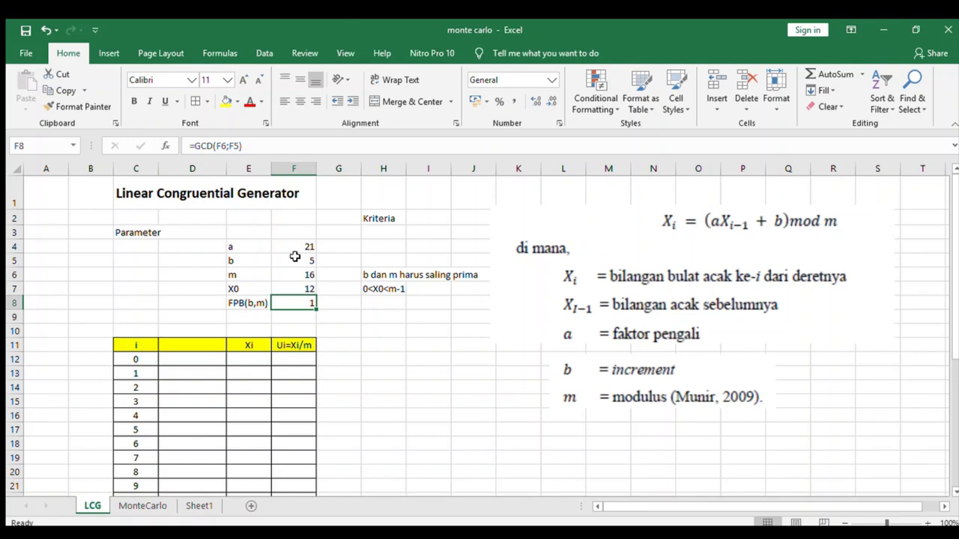
pyautogui.press('Up')
pyautogui.press('Up')
pyautogui.press('Up')
pyautogui.press('Down')
pyautogui.press('Up')
pyautogui.press('Down')
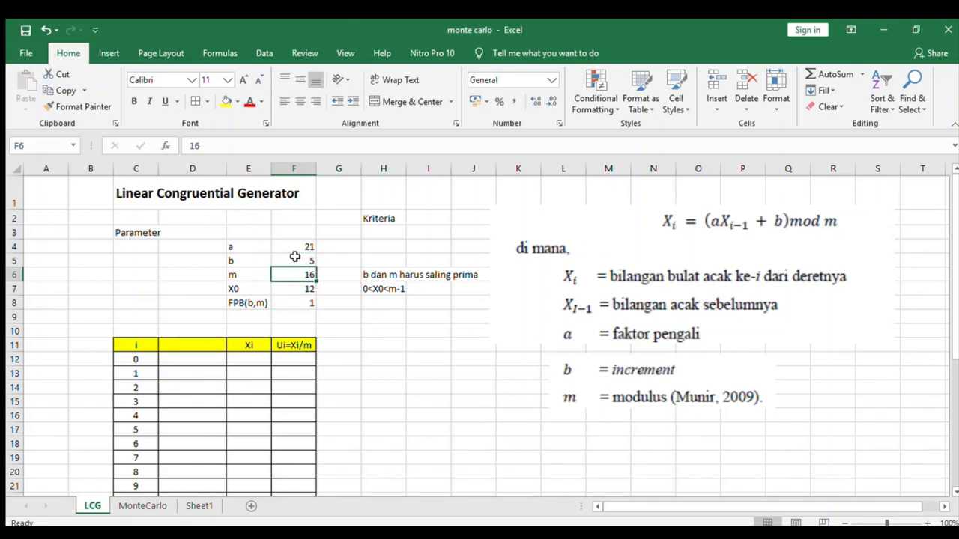
pyautogui.press('Up')
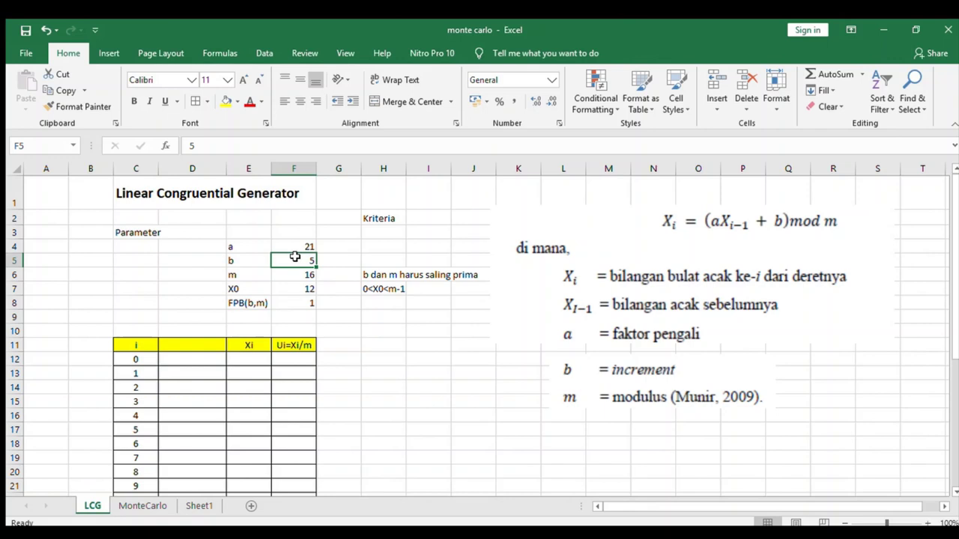
pyautogui.write('19')
pyautogui.press('Return')
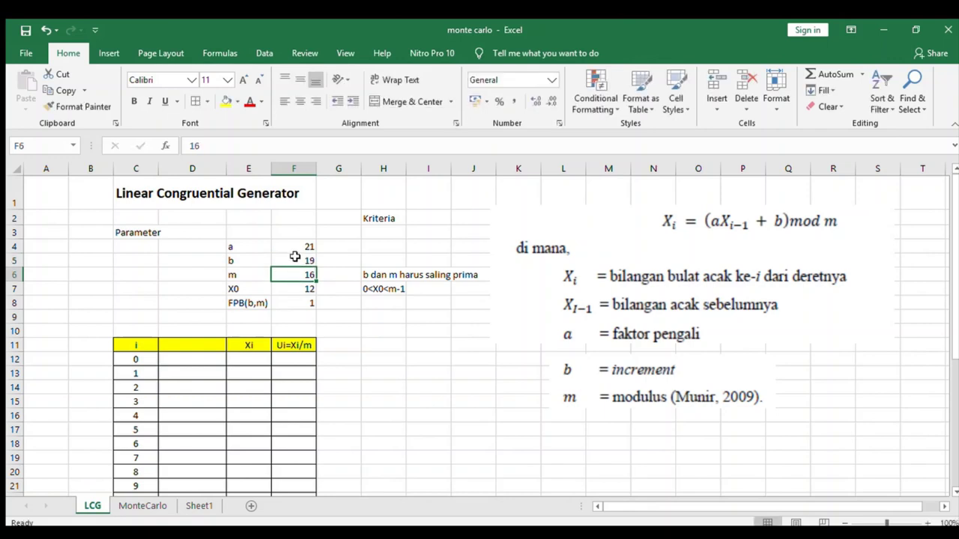
pyautogui.press('Up')
pyautogui.press('Down')
pyautogui.press('Down')
pyautogui.press('Down')
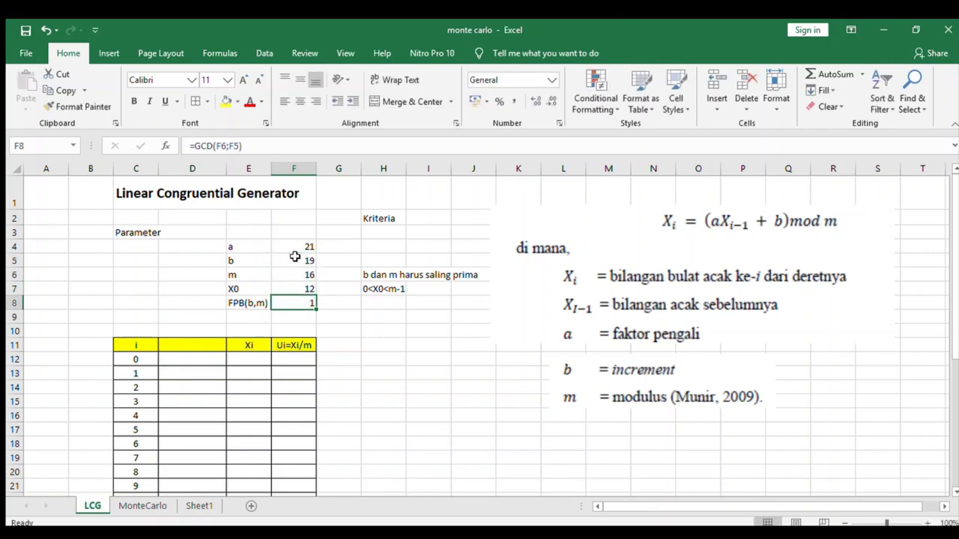
pyautogui.press('Up')
pyautogui.press('Up')
pyautogui.press('Up')
pyautogui.write('4')
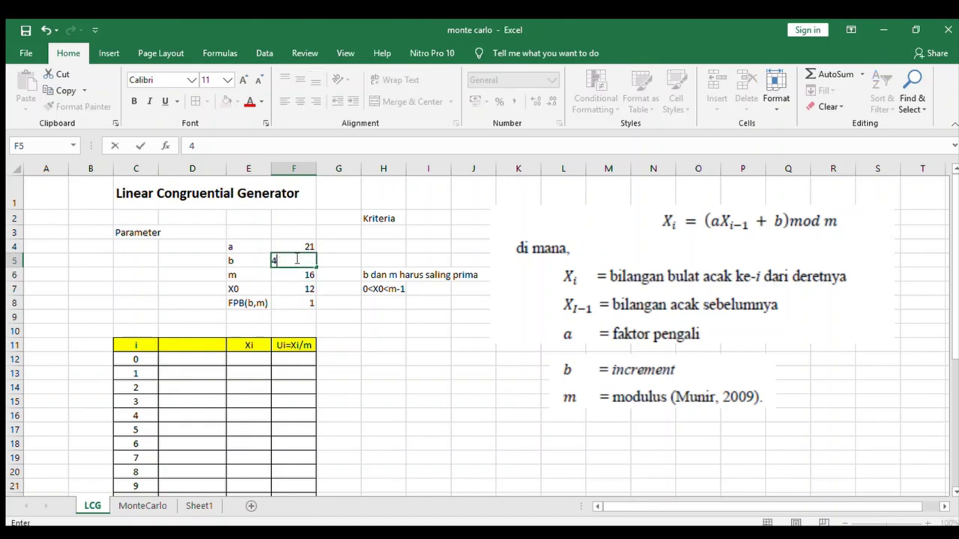
pyautogui.press('Return')
pyautogui.press('Down')
pyautogui.press('Down')
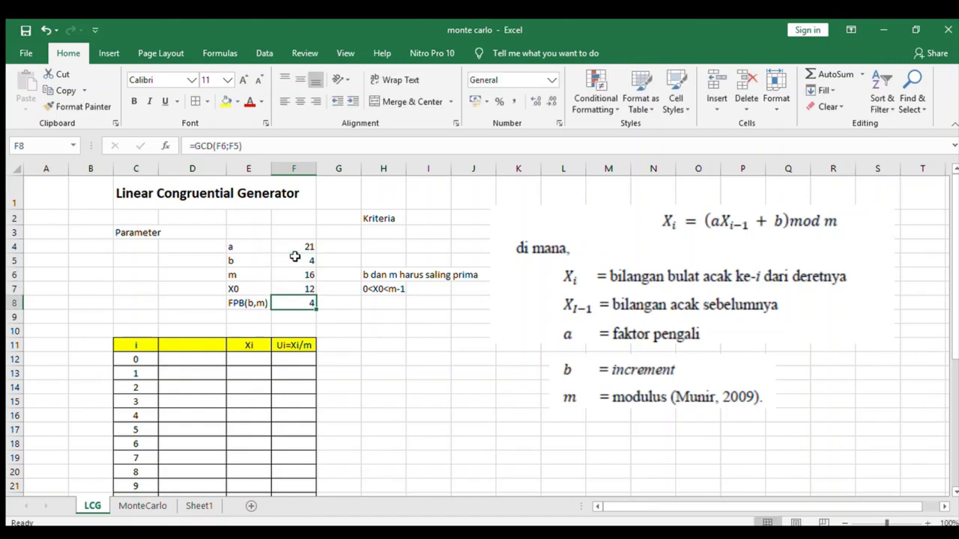
pyautogui.click(295, 257)
pyautogui.write('5')
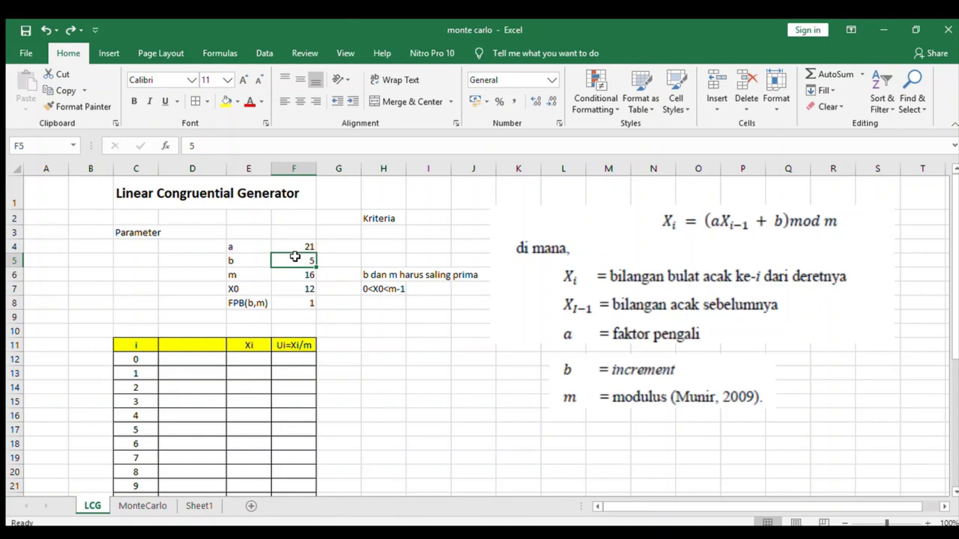
pyautogui.press('Down')
pyautogui.press('Down')
pyautogui.press('Down')
pyautogui.press('Delete')
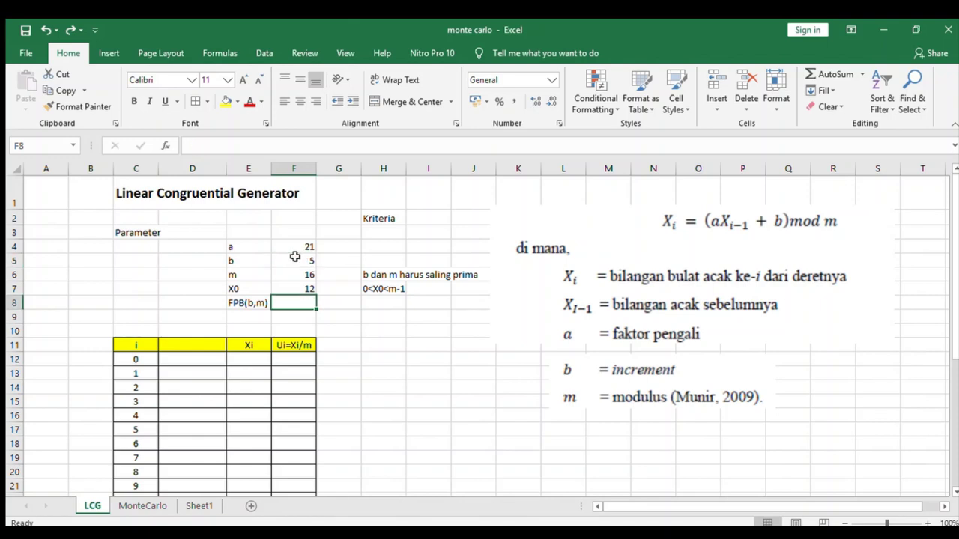
pyautogui.hotkey('ctrl', 'z')
pyautogui.press('Up')
pyautogui.press('Up')
pyautogui.press('Up')
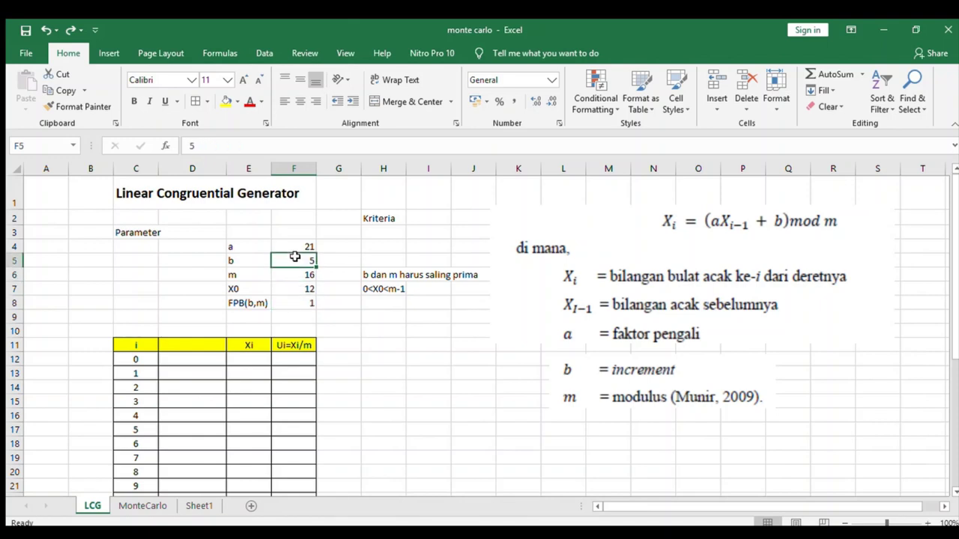
pyautogui.press('Down')
pyautogui.press('Down')
pyautogui.press('Down')
pyautogui.press('Down')
pyautogui.press('Down')
pyautogui.press('Down')
# Step: Look over the i, Xi and Ui=Xi/m headers and columns, ending on the empty D11 header
pyautogui.press('Left')
pyautogui.press('Left')
pyautogui.press('Left')
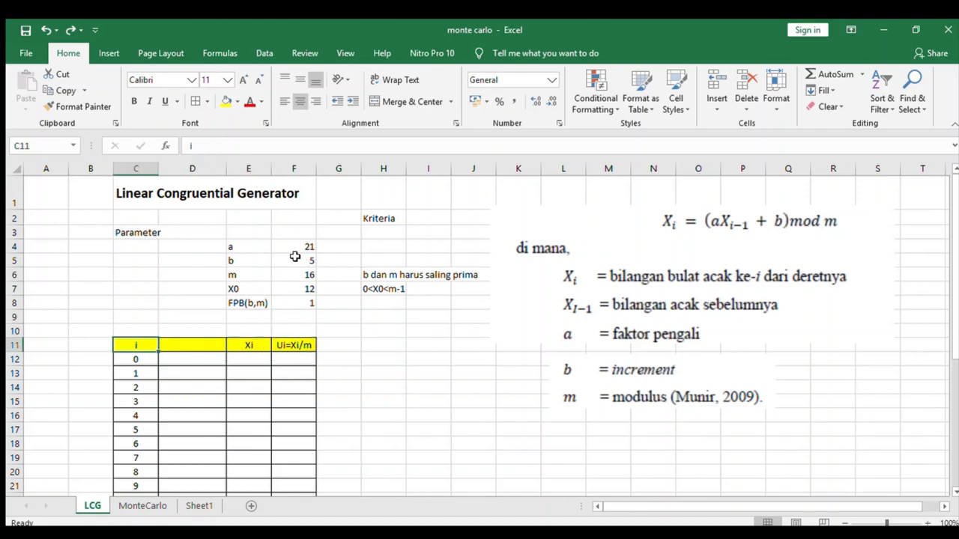
pyautogui.press('Right')
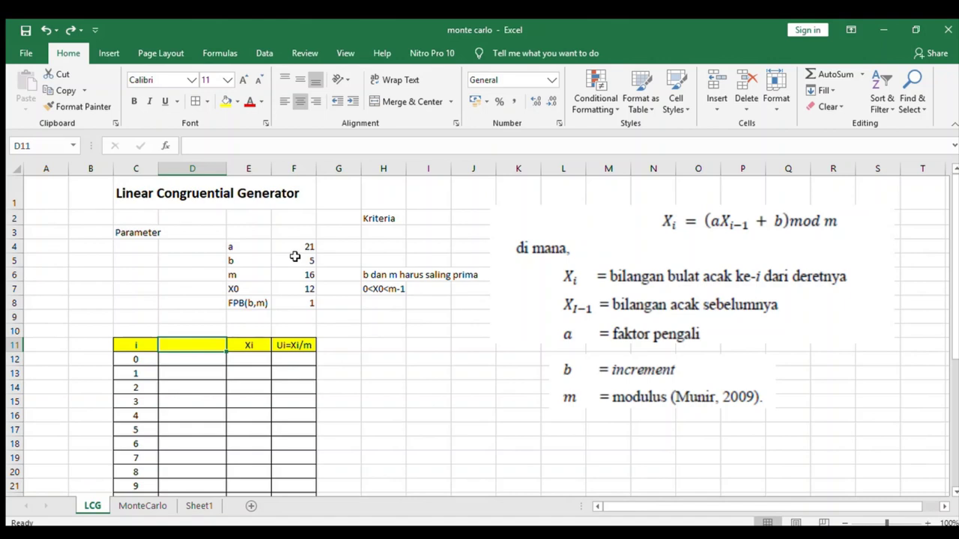
pyautogui.press('Down')
pyautogui.press('Left')
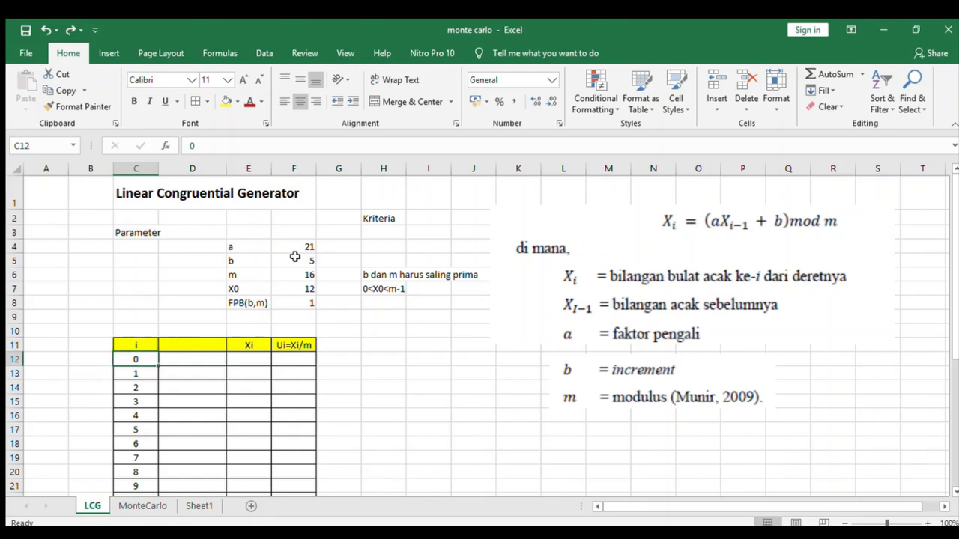
pyautogui.press('Right')
pyautogui.press('Up')
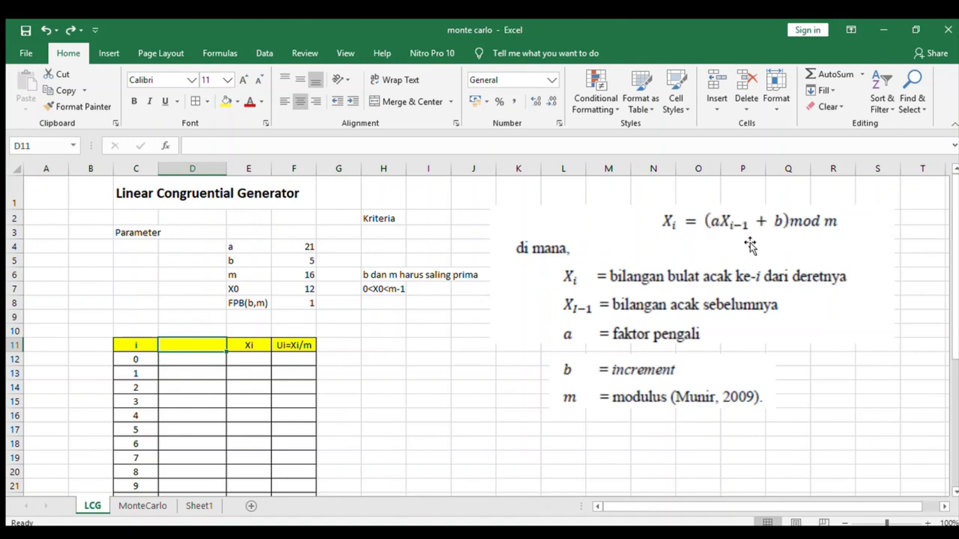
pyautogui.click(250, 344)
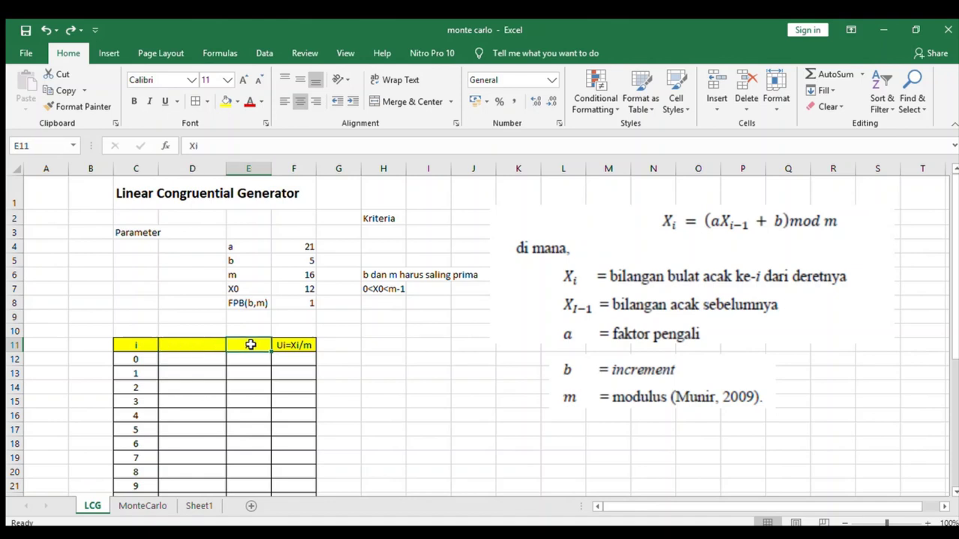
pyautogui.click(263, 177)
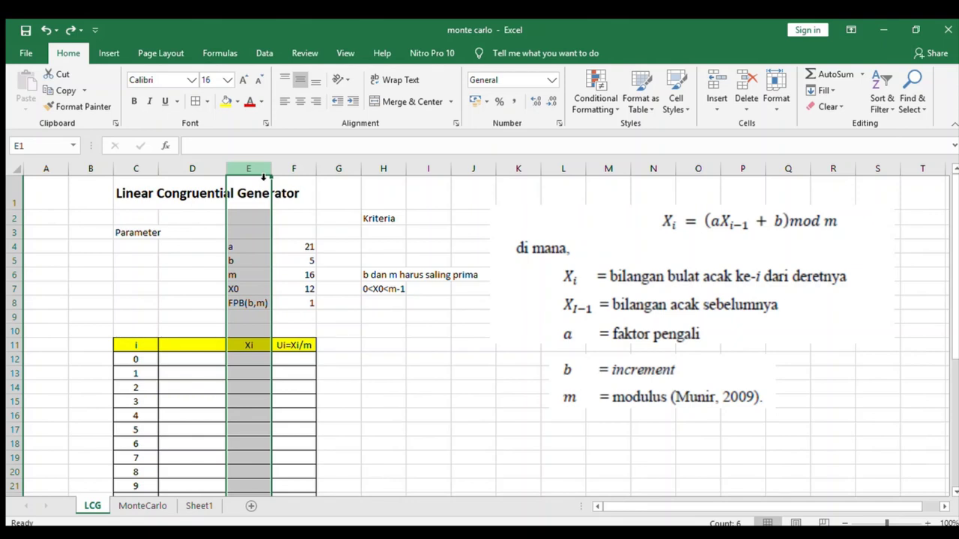
pyautogui.click(310, 175)
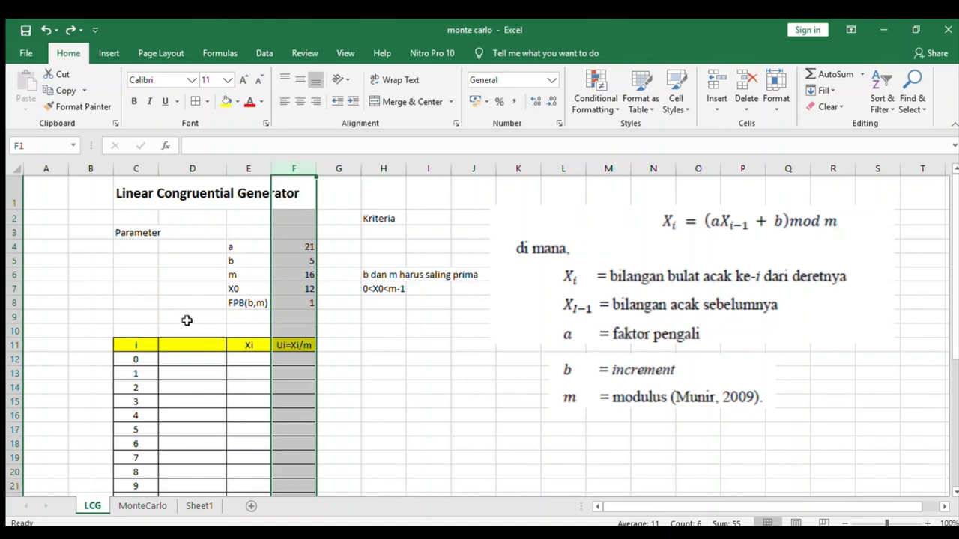
pyautogui.click(193, 343)
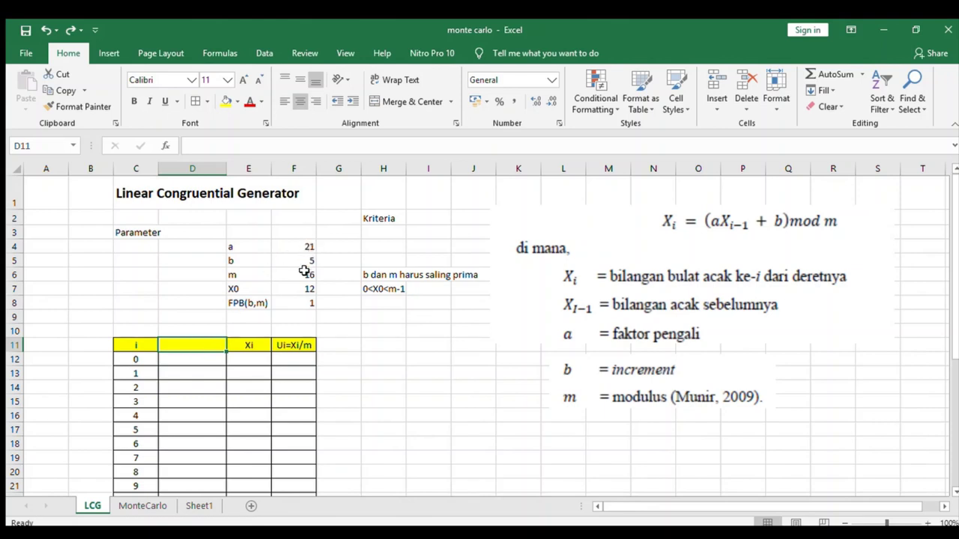
# Step: Enter the D11 header formula =F4&"X(i-1) + "&F5, showing 21X(i-1) + 5
pyautogui.write('=')
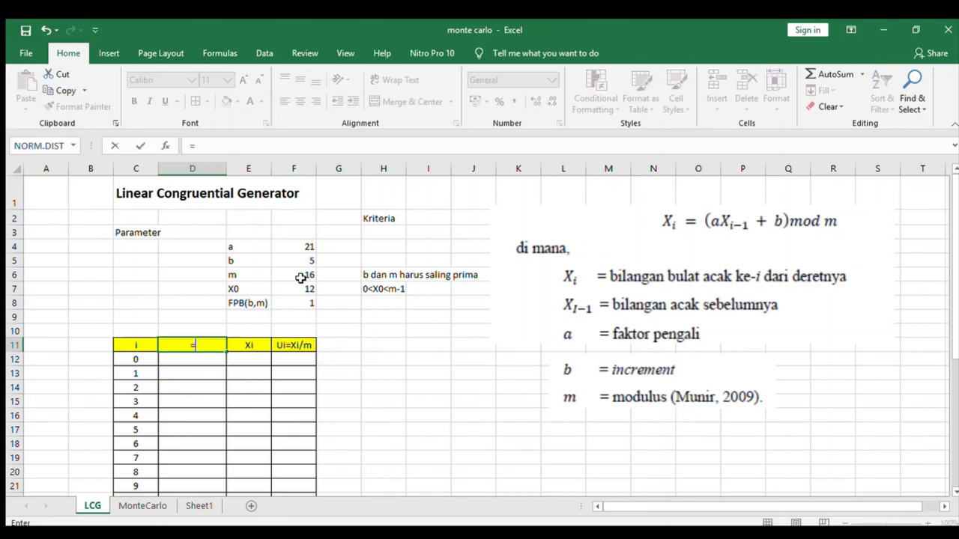
pyautogui.click(304, 247)
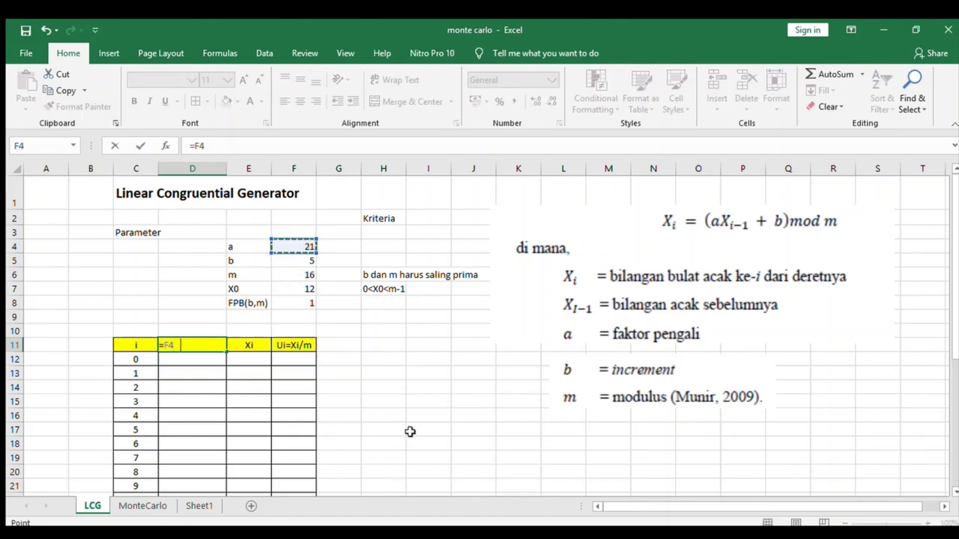
pyautogui.write('&"X(i')
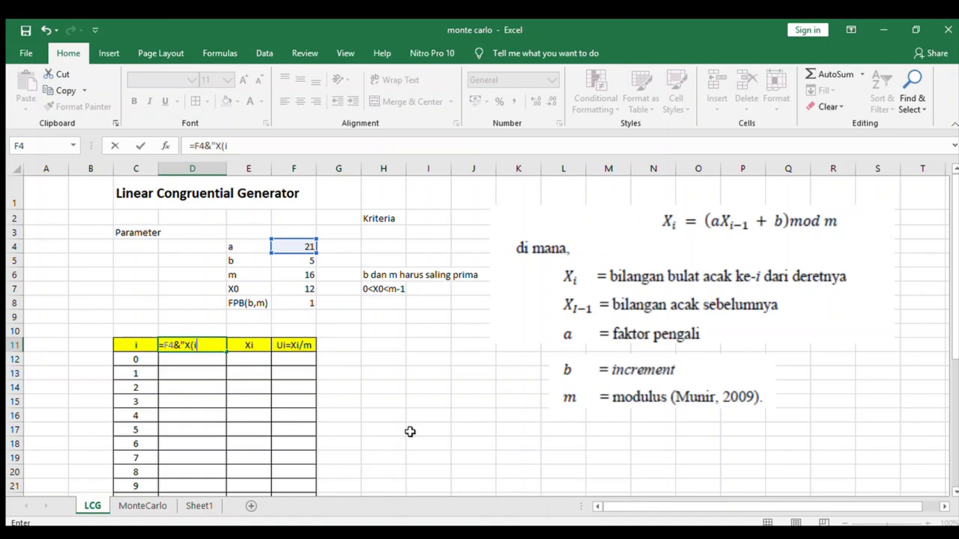
pyautogui.write('-1) +')
pyautogui.write('&')
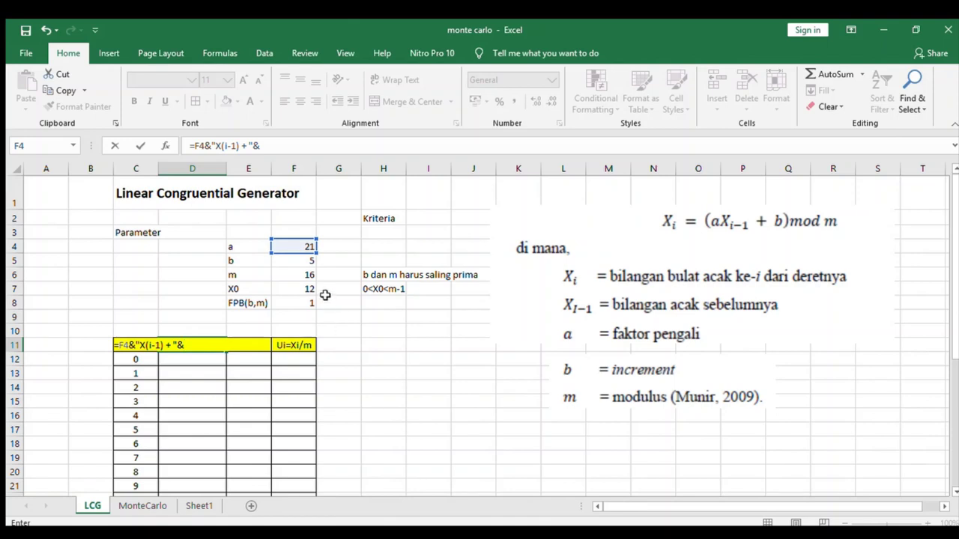
pyautogui.click(303, 262)
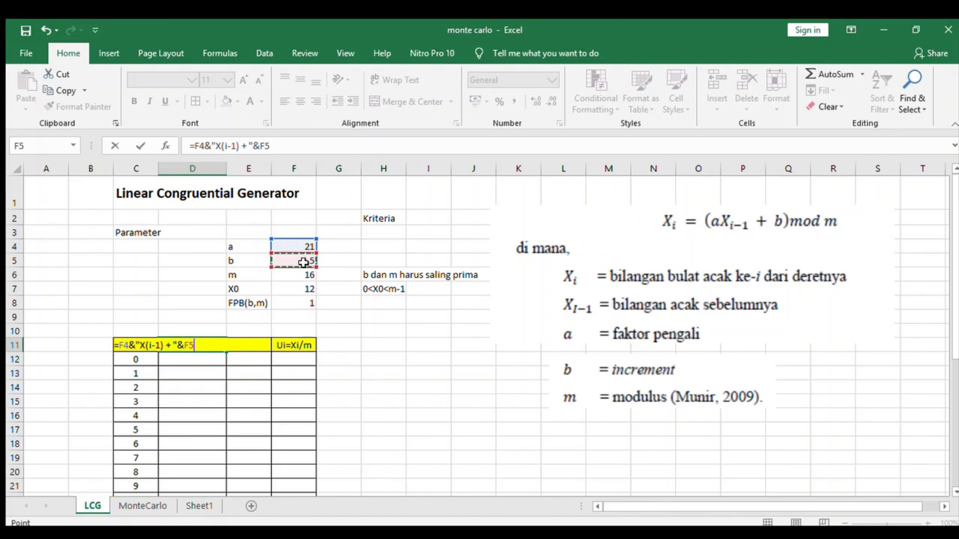
pyautogui.press('Return')
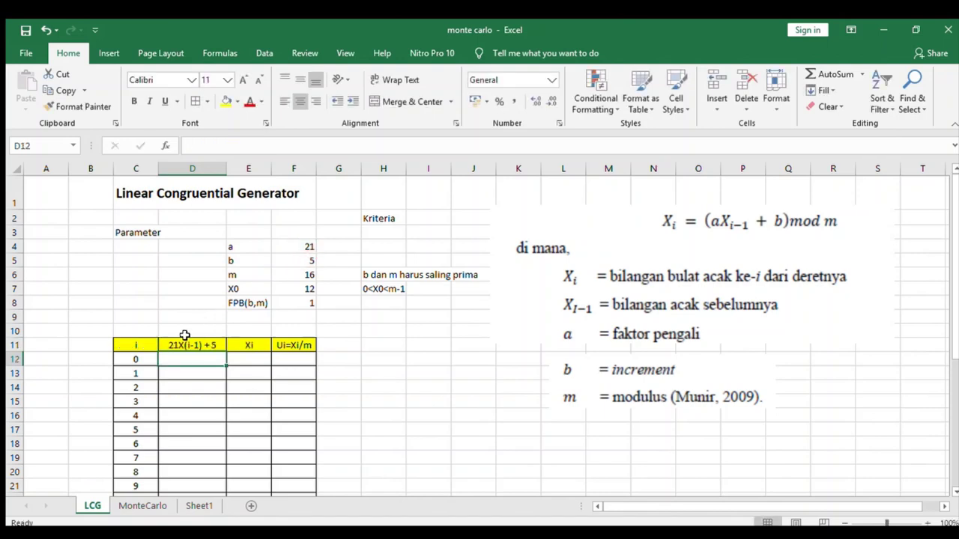
# Step: Test the header by changing a to 19, then undo to restore 21
pyautogui.click(177, 345)
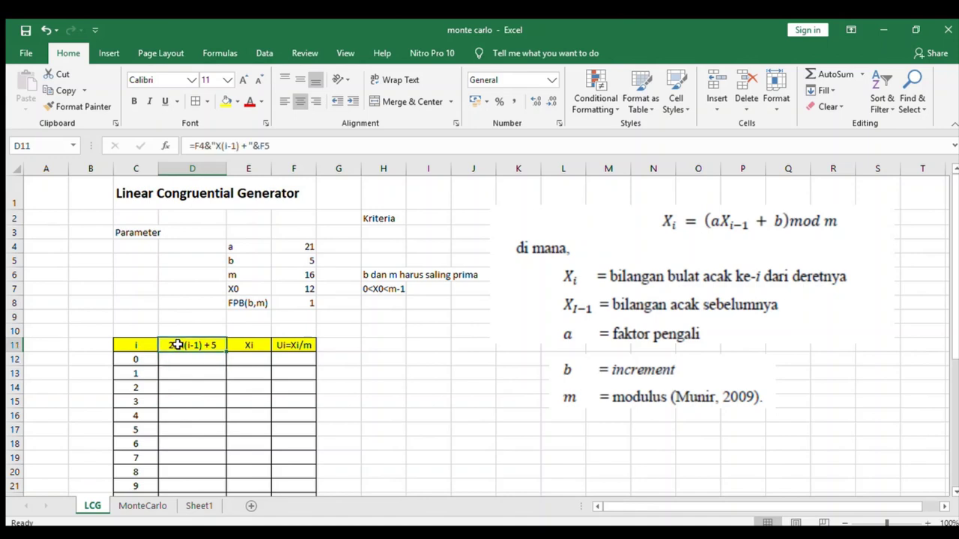
pyautogui.click(303, 248)
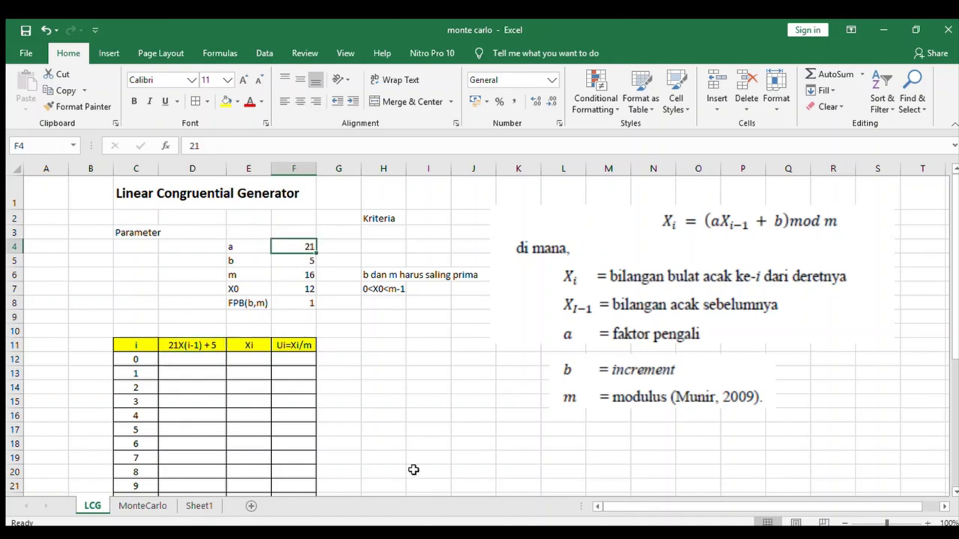
pyautogui.write('19')
pyautogui.press('Return')
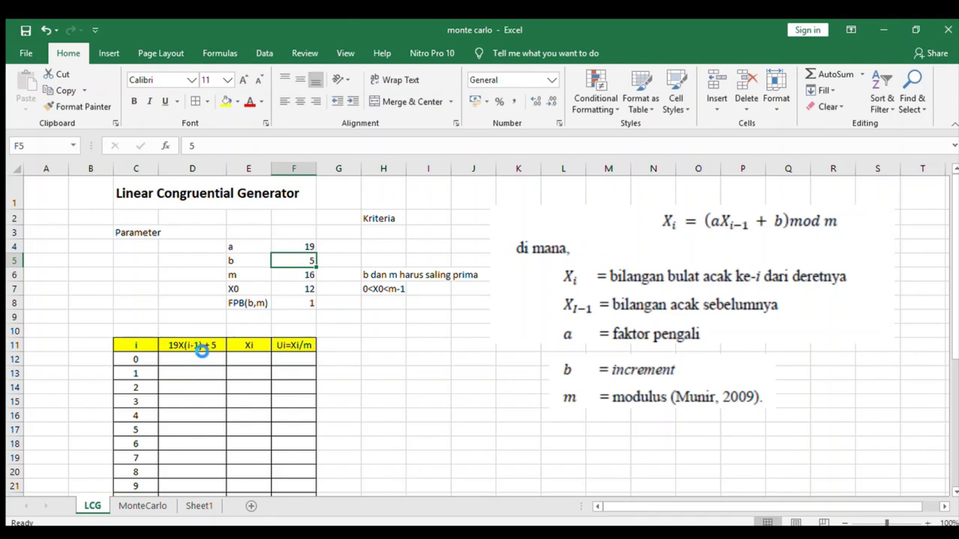
pyautogui.hotkey('ctrl', 'z')
pyautogui.click(192, 362)
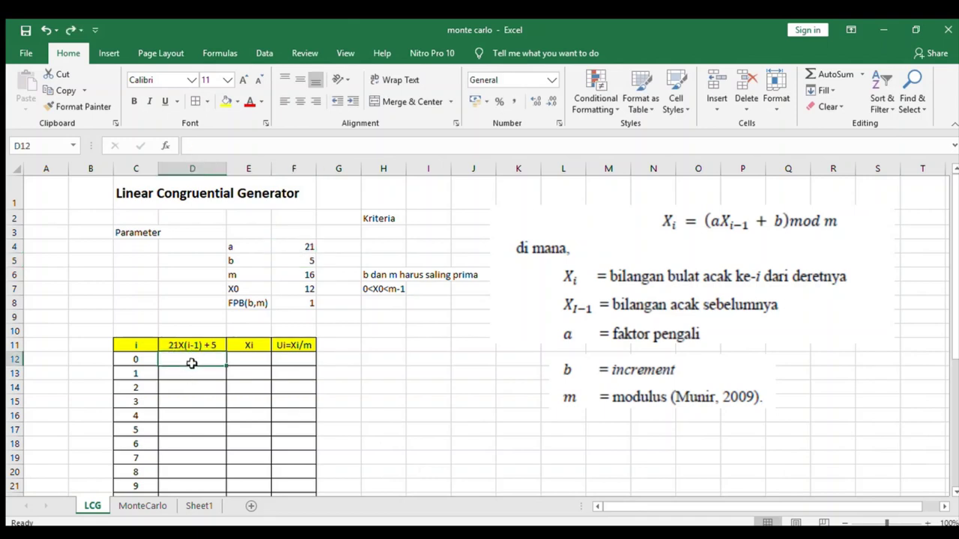
# Step: Set E12 to =F7 so the first Xi is the seed 12
pyautogui.click(255, 362)
pyautogui.write('=')
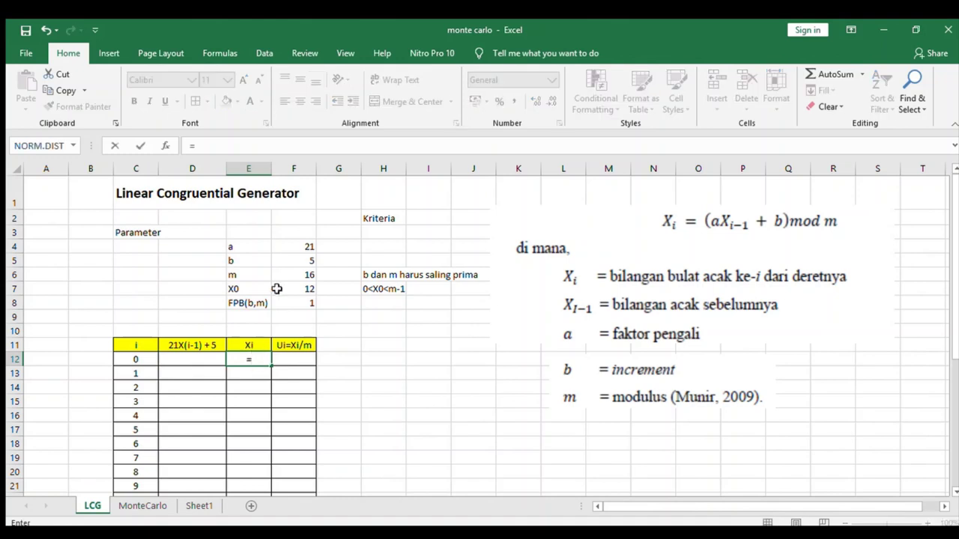
pyautogui.click(304, 289)
pyautogui.press('Return')
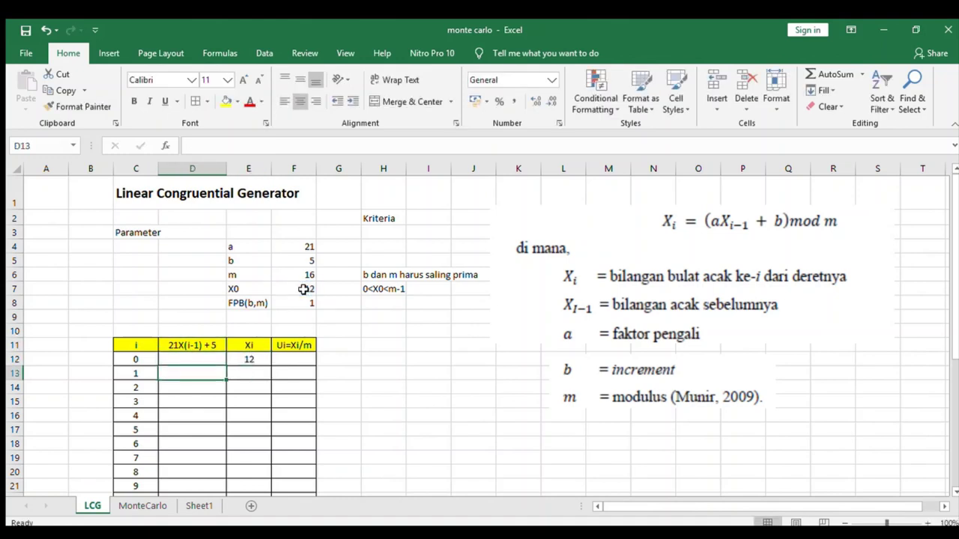
# Step: Enter =$F$4*E12+$F$5 in D13 with absolute references, giving 257.00
pyautogui.write('=')
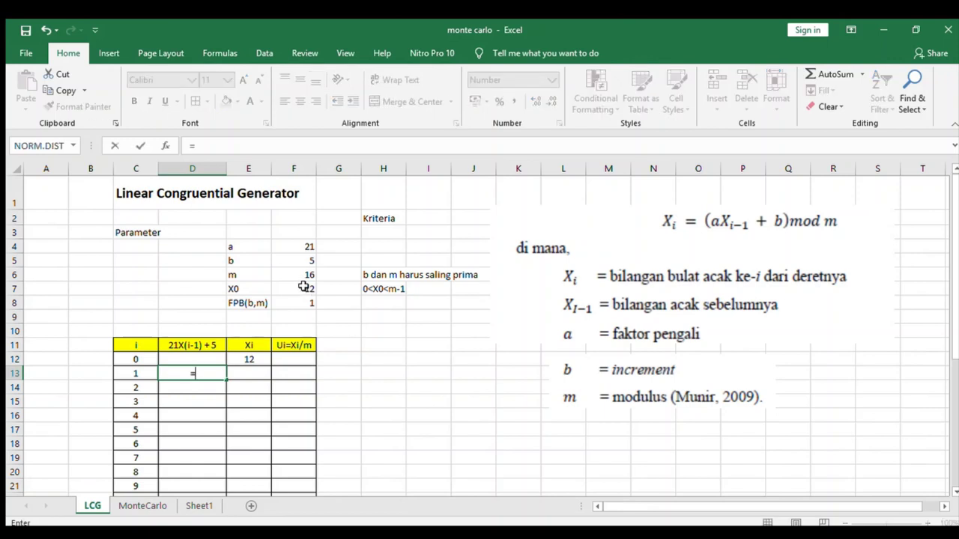
pyautogui.click(307, 247)
pyautogui.press('F4')
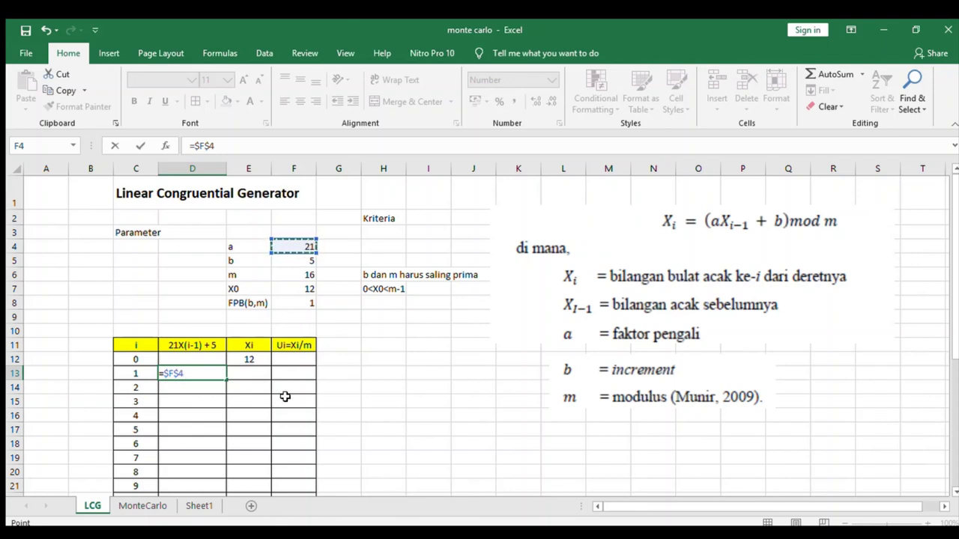
pyautogui.write('*')
pyautogui.click(250, 359)
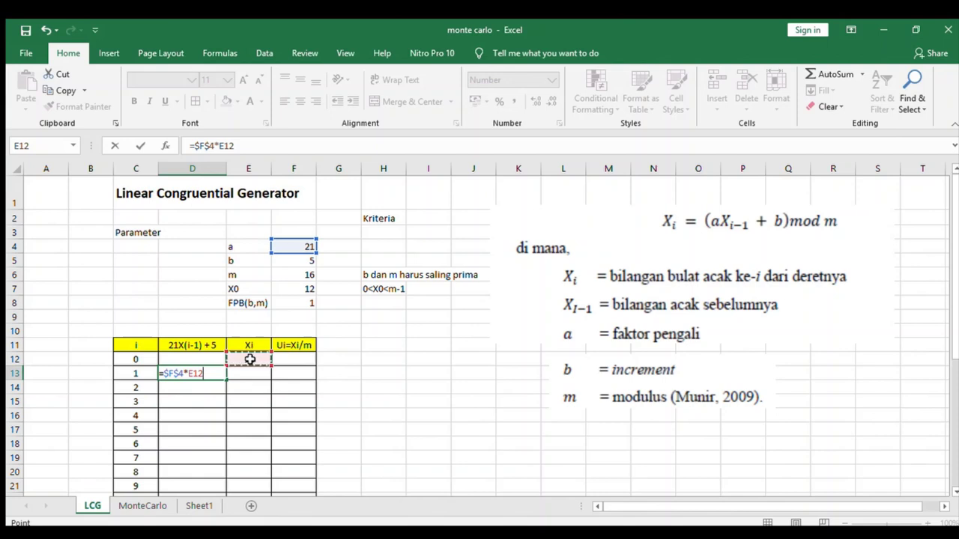
pyautogui.write('+')
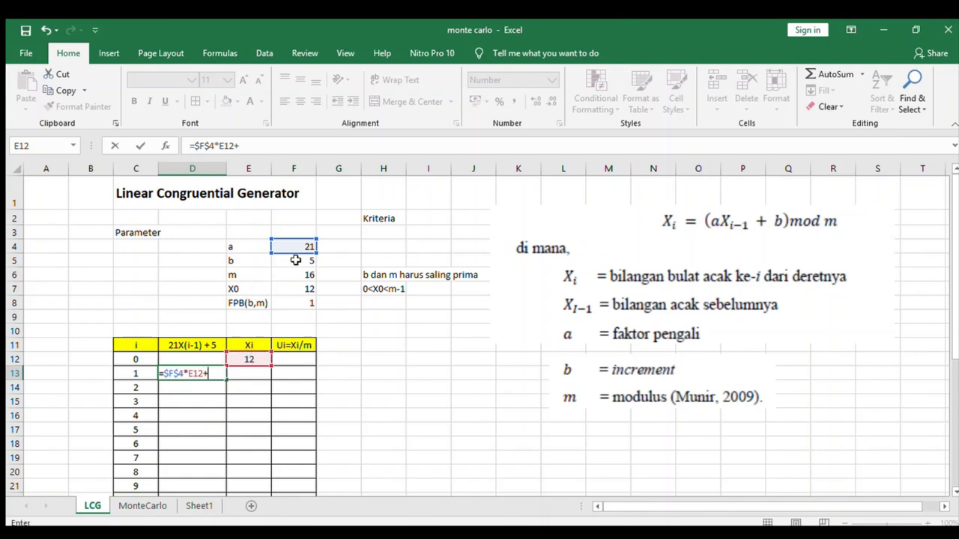
pyautogui.click(283, 263)
pyautogui.press('F4')
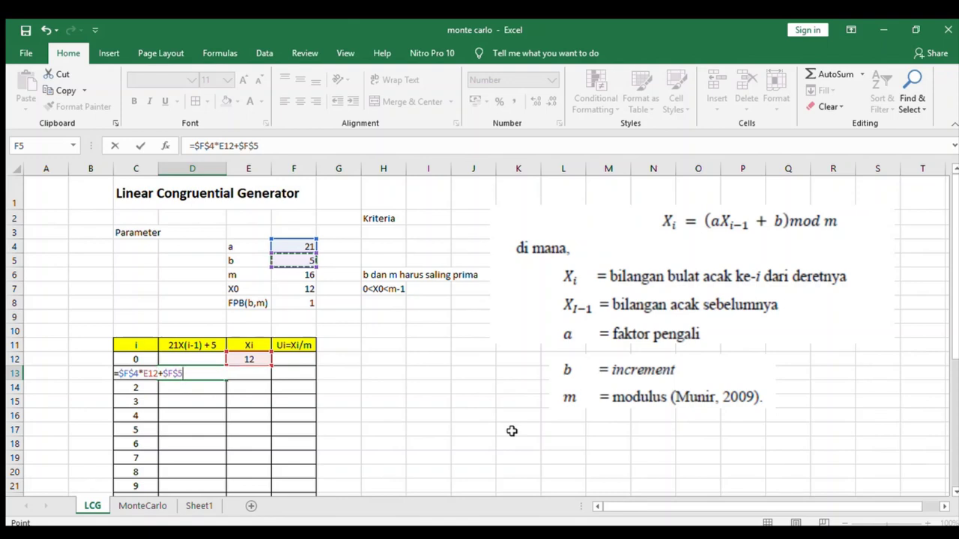
pyautogui.press('F4')
pyautogui.press('F4')
pyautogui.press('F4')
pyautogui.press('F4')
pyautogui.press('Return')
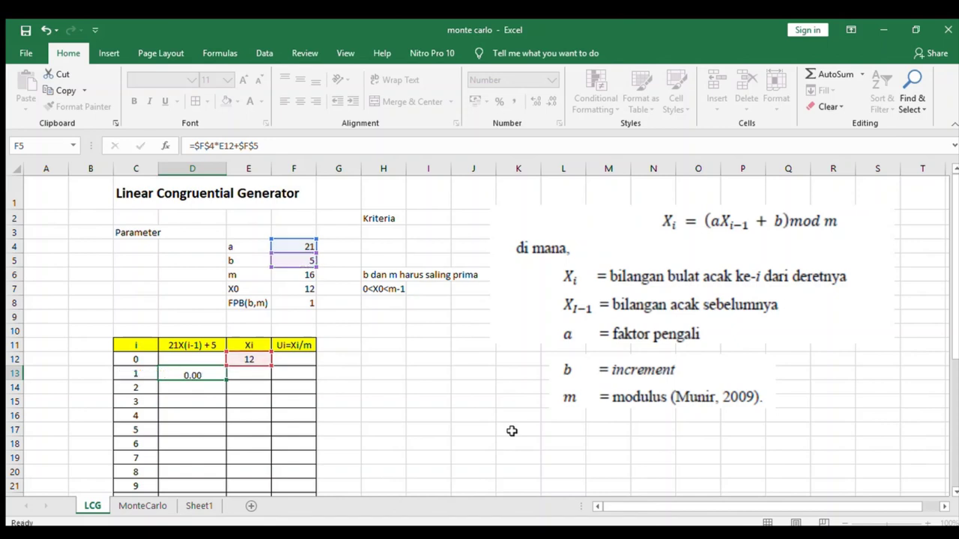
pyautogui.click(208, 373)
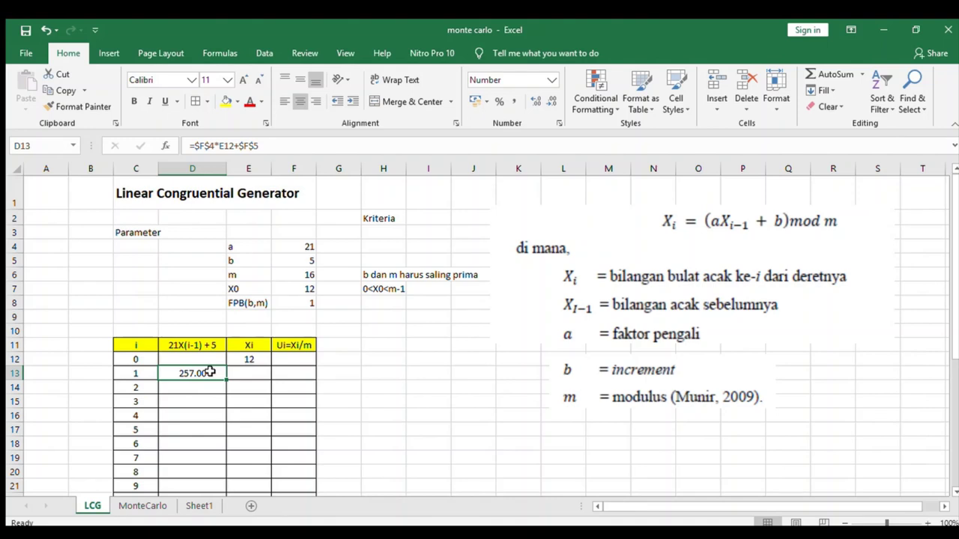
pyautogui.click(253, 374)
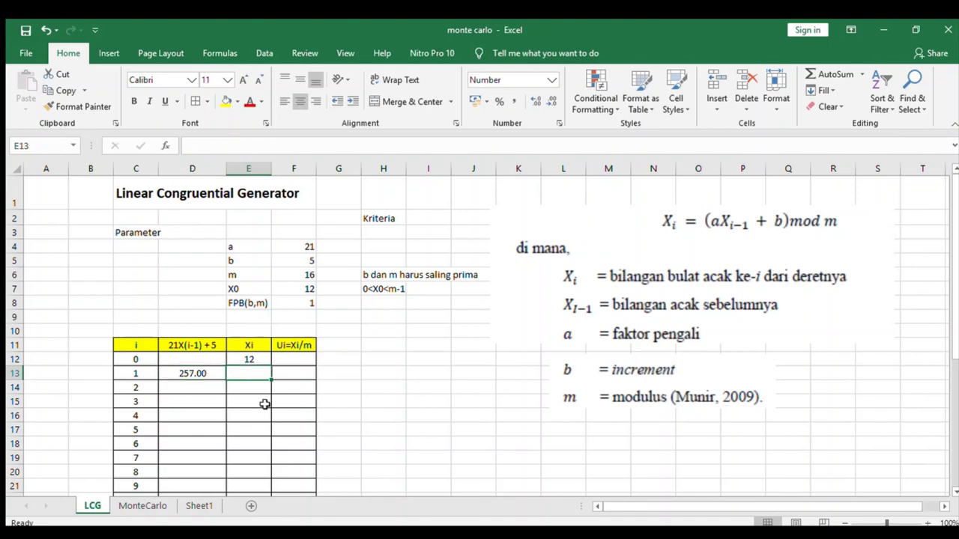
# Step: Enter =MOD(D13;$F$6) in E13, giving the next Xi of 1
pyautogui.write('=')
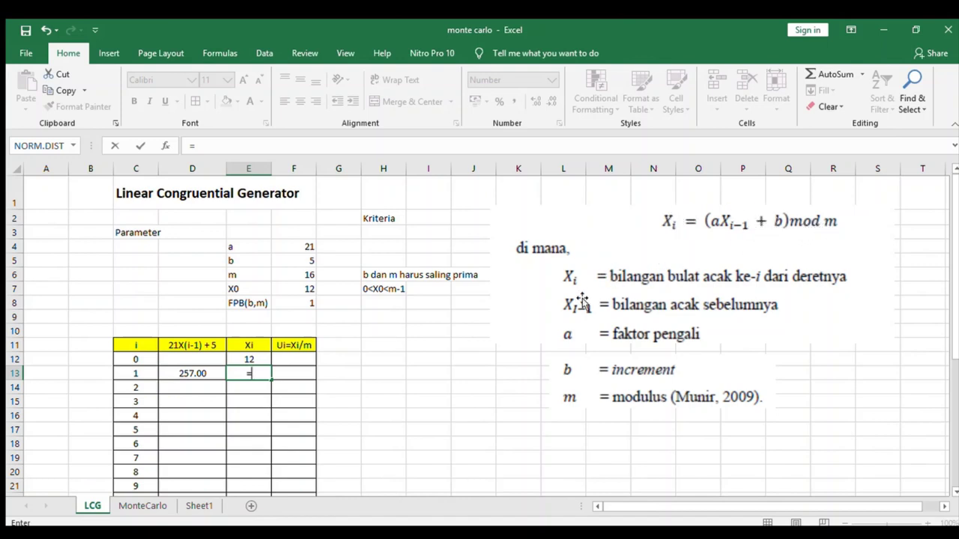
pyautogui.press('Up')
pyautogui.press('BackSpace')
pyautogui.press('BackSpace')
pyautogui.press('BackSpace')
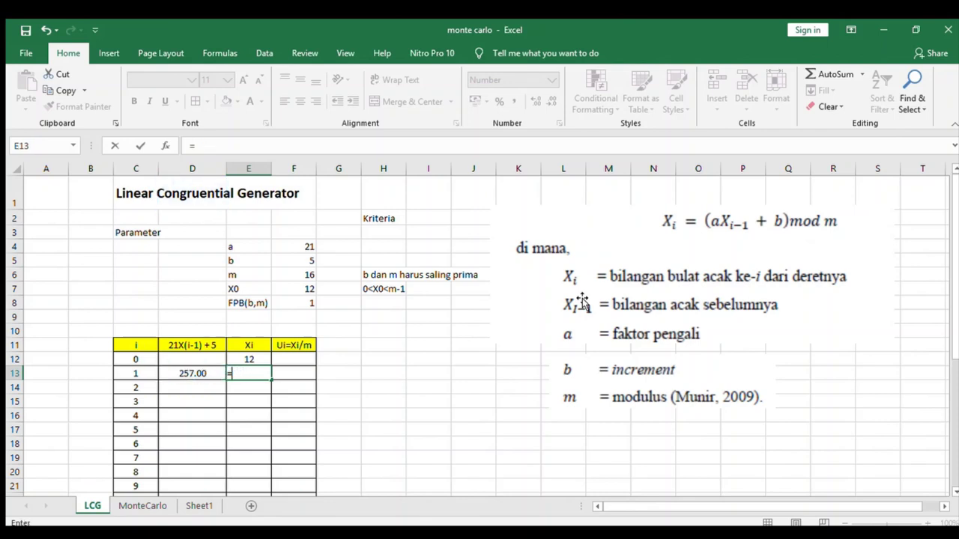
pyautogui.write('mod(')
pyautogui.click(179, 374)
pyautogui.click(179, 374)
pyautogui.write(';')
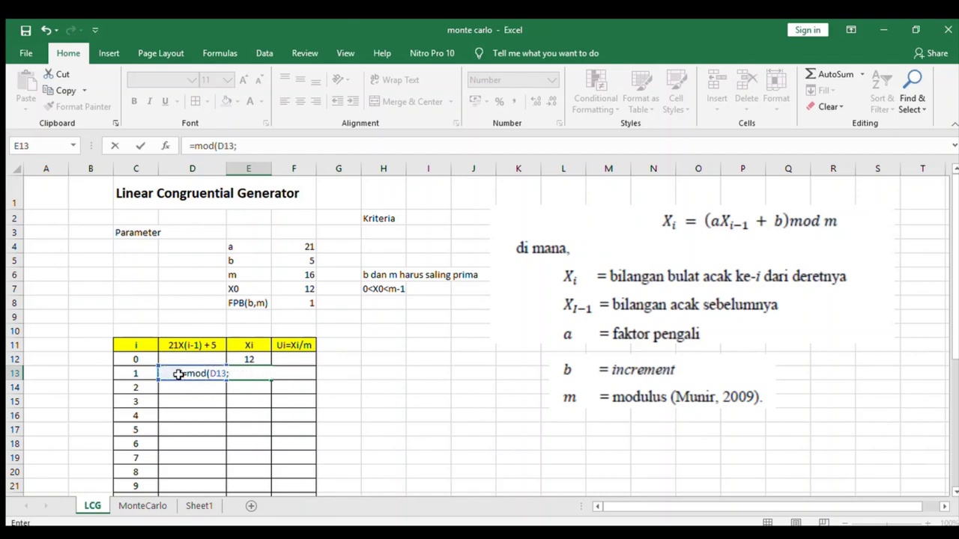
pyautogui.click(306, 274)
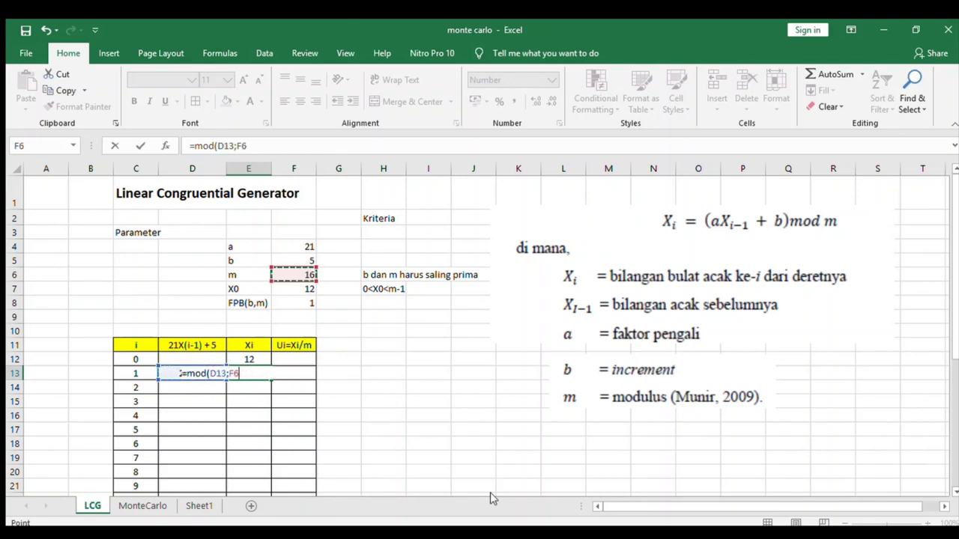
pyautogui.press('F4')
pyautogui.write(')')
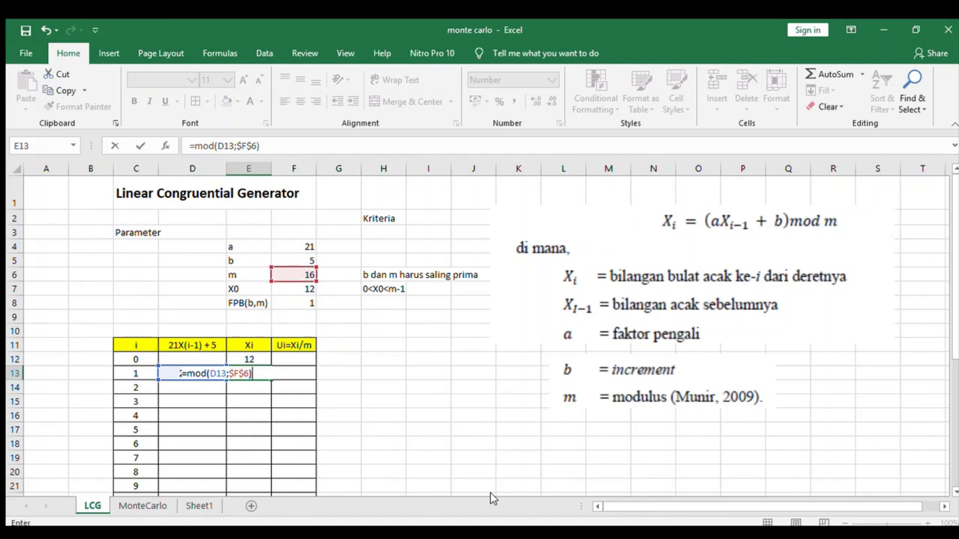
pyautogui.press('Return')
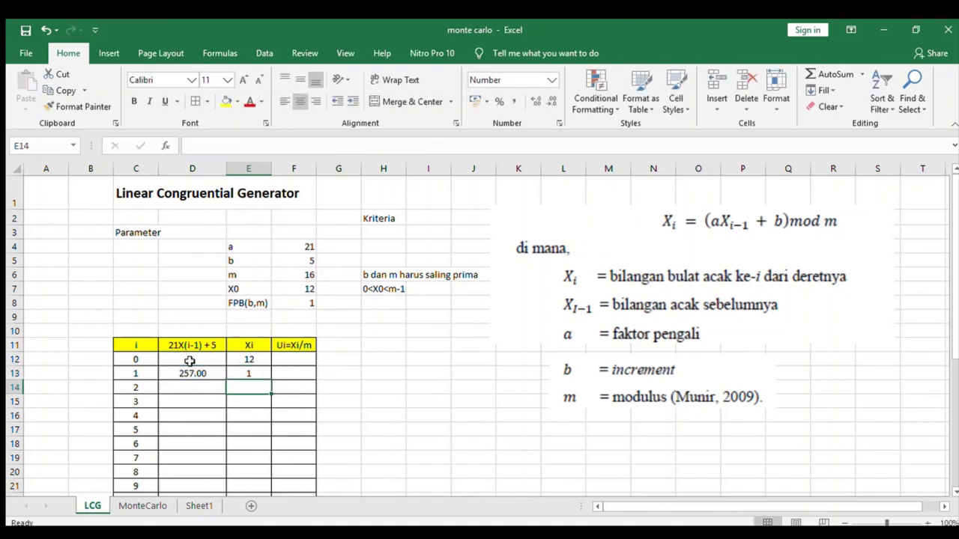
pyautogui.click(180, 372)
# Step: Fill the D13 and E13 formulas down the table to populate the Xi column
pyautogui.doubleClick(226, 380)
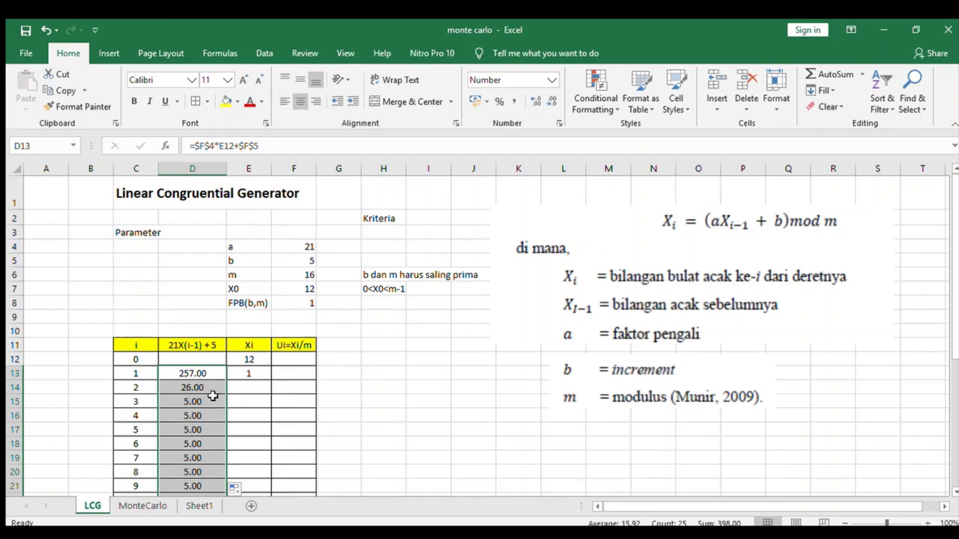
pyautogui.click(201, 372)
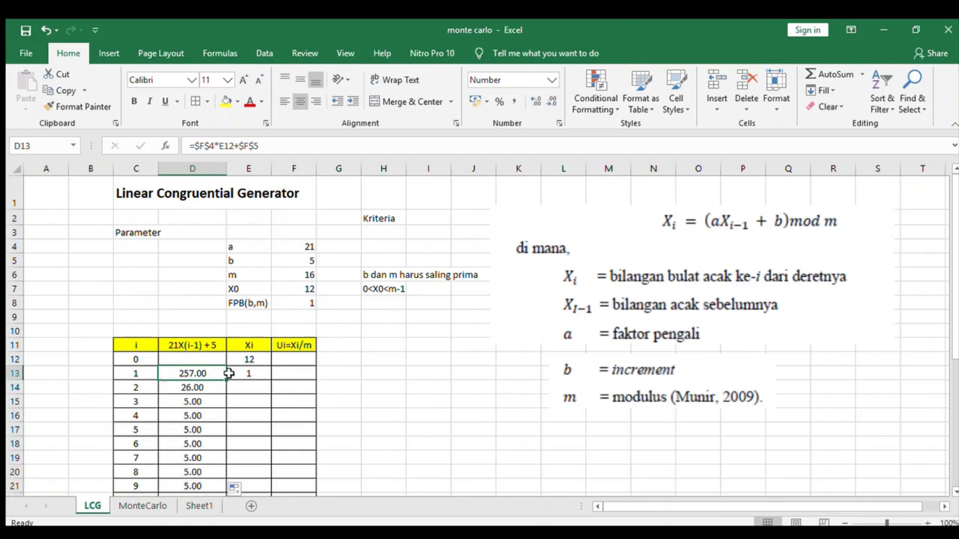
pyautogui.click(237, 373)
pyautogui.doubleClick(269, 380)
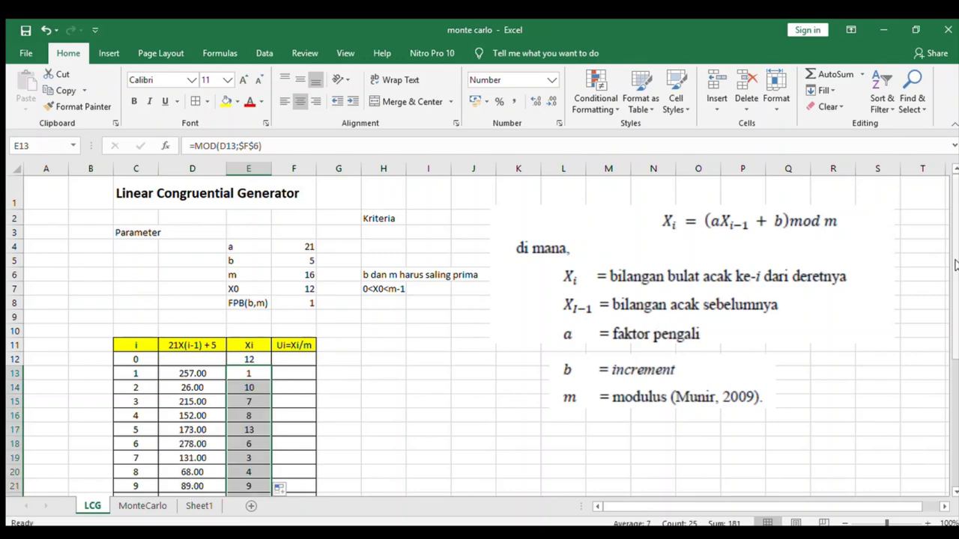
pyautogui.moveTo(957, 276); pyautogui.dragTo(955, 348)
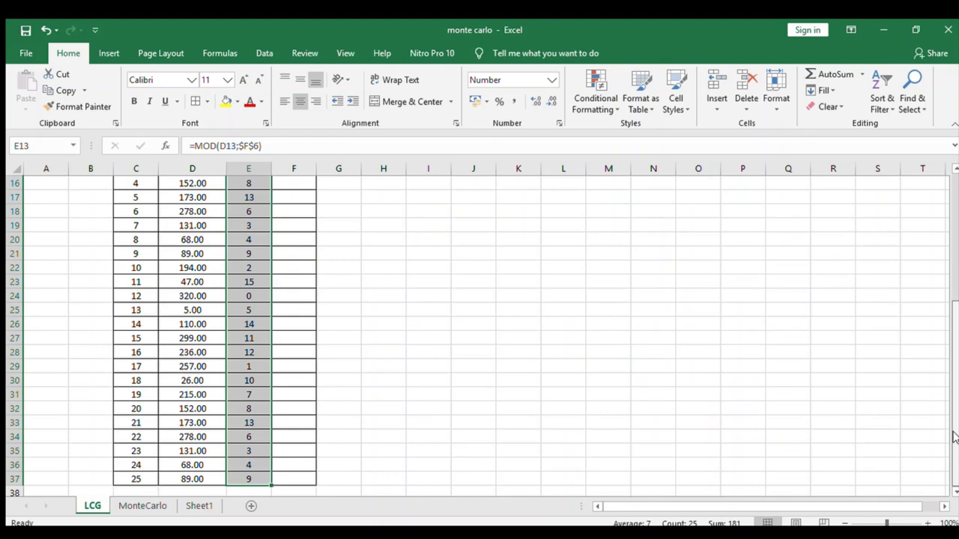
pyautogui.click(274, 300)
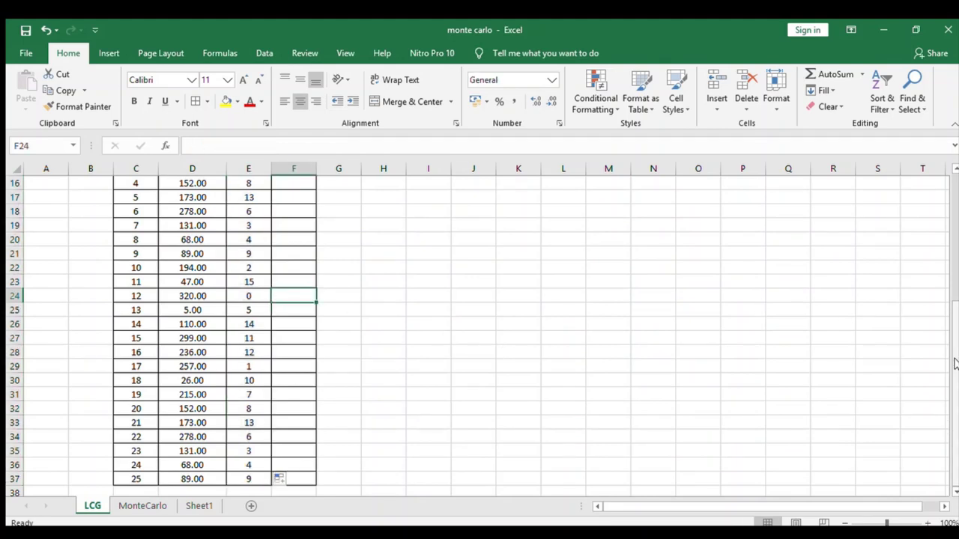
pyautogui.moveTo(958, 352); pyautogui.dragTo(955, 187)
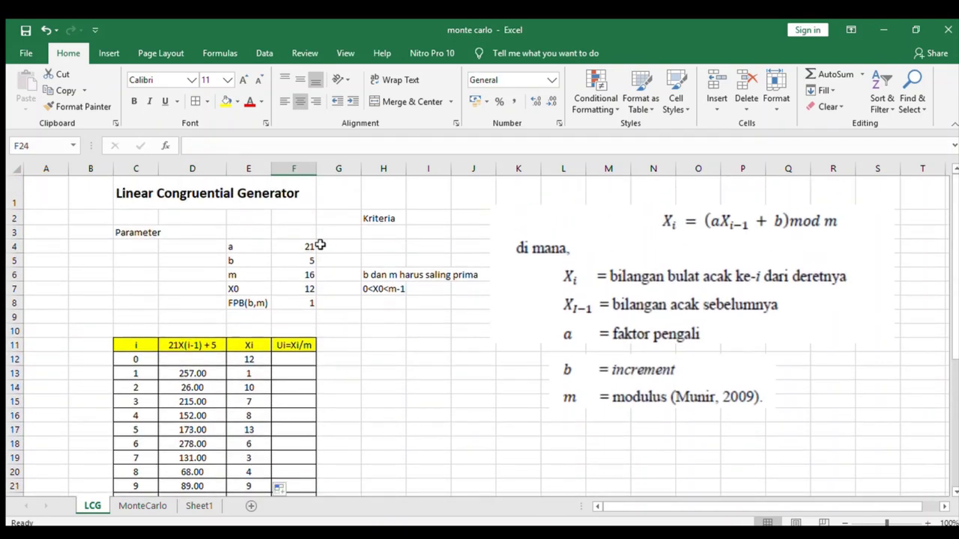
pyautogui.click(293, 245)
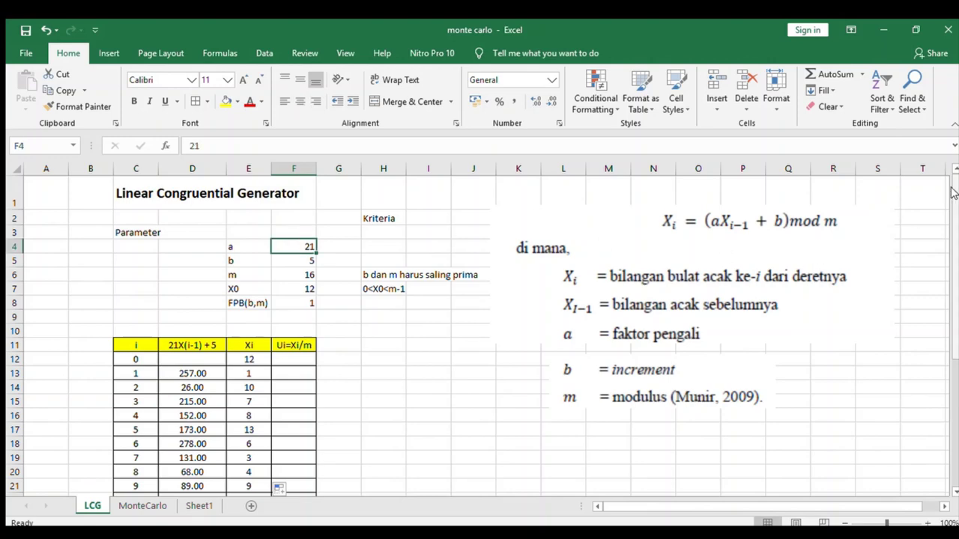
pyautogui.moveTo(955, 197); pyautogui.dragTo(956, 283)
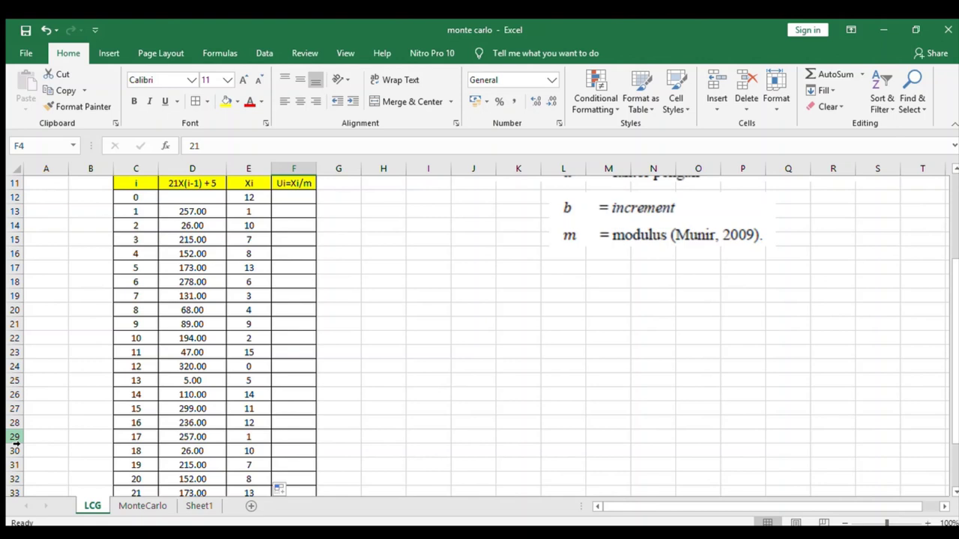
# Step: Check the Xi MOD formulas from E13 down to rows 21 and 29
pyautogui.click(264, 211)
pyautogui.press('Down')
pyautogui.press('Up')
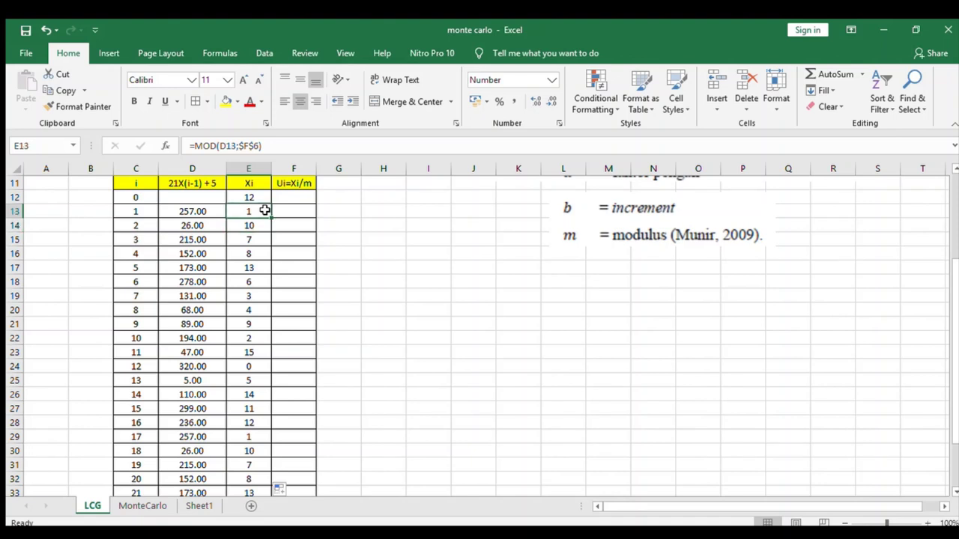
pyautogui.press('Down')
pyautogui.press('Down')
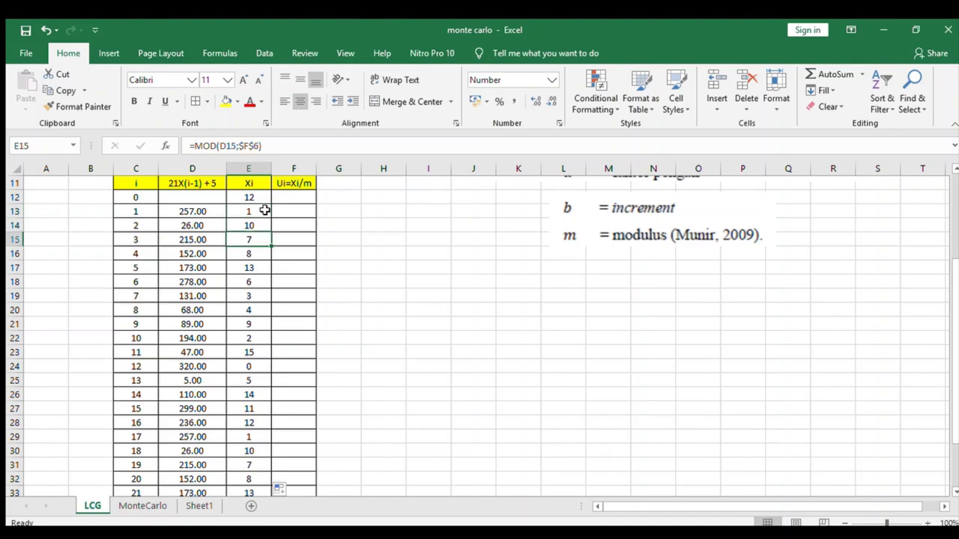
pyautogui.click(254, 441)
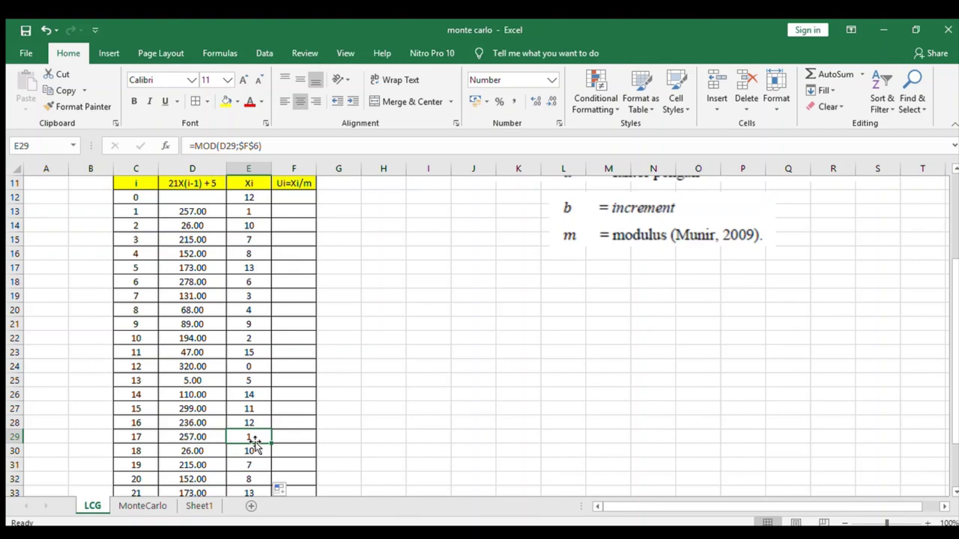
pyautogui.click(263, 323)
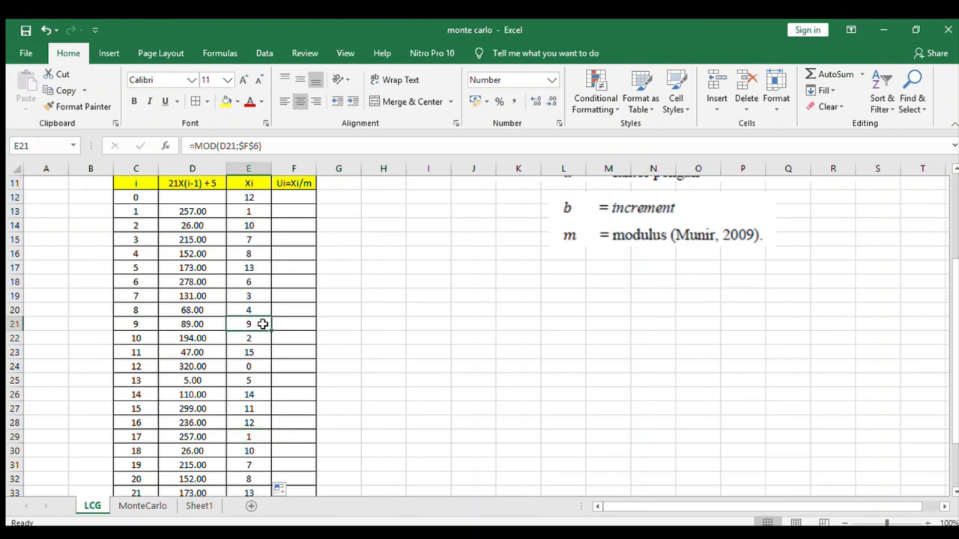
pyautogui.press('Up')
pyautogui.press('Up')
pyautogui.press('Up')
pyautogui.press('Up')
pyautogui.press('Up')
pyautogui.press('Up')
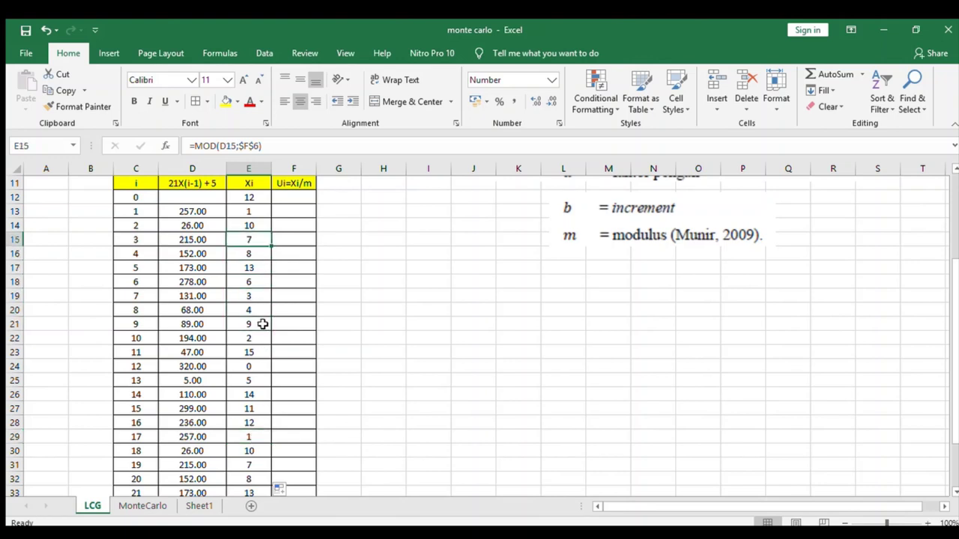
pyautogui.press('Up')
pyautogui.press('Up')
pyautogui.press('Up')
pyautogui.press('Down')
pyautogui.press('Down')
pyautogui.press('Down')
pyautogui.press('Down')
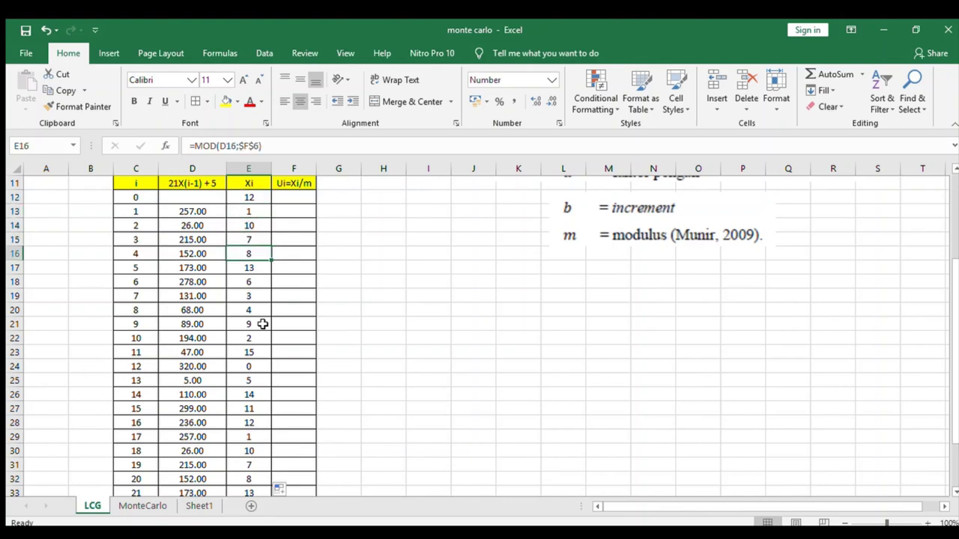
# Step: Mark one full Xi cycle, showing the sequence repeating at row 29
pyautogui.click(262, 324)
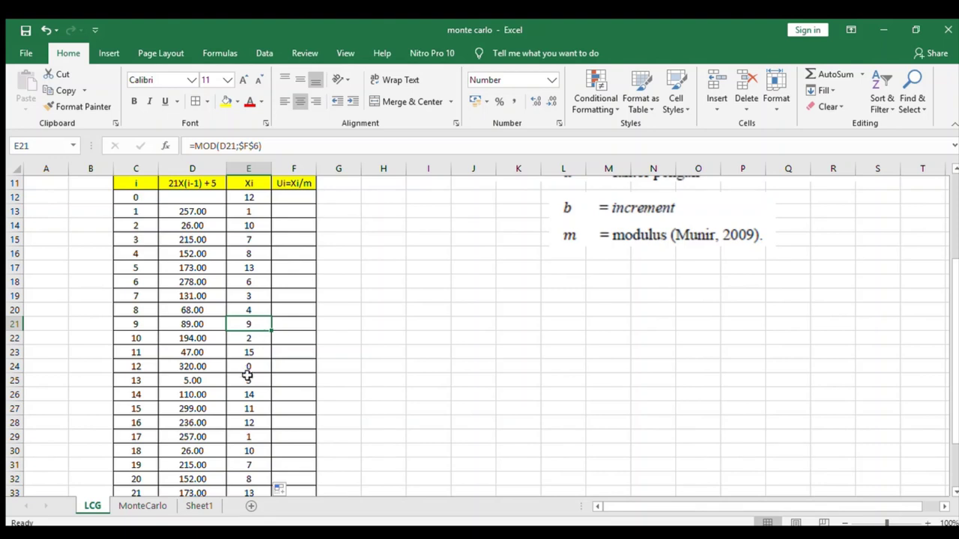
pyautogui.click(248, 413)
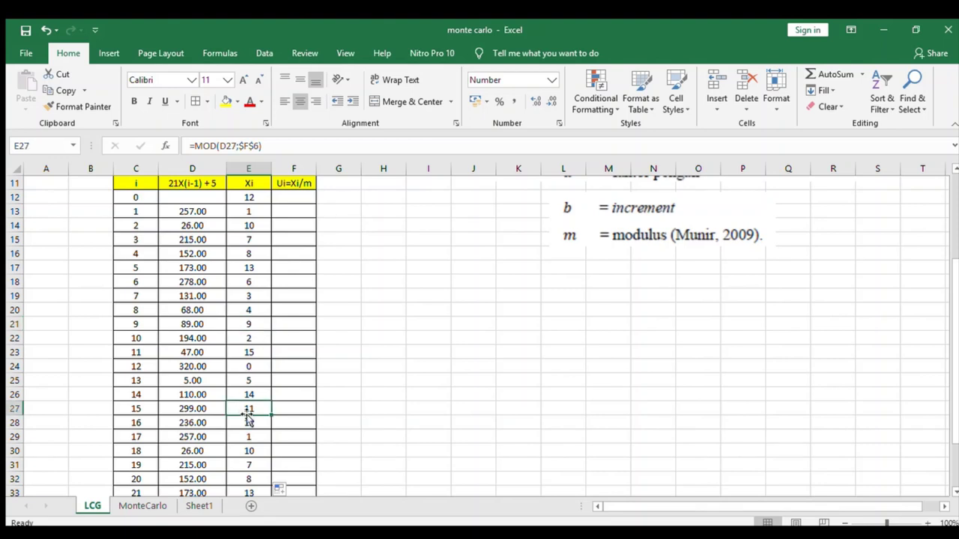
pyautogui.click(253, 436)
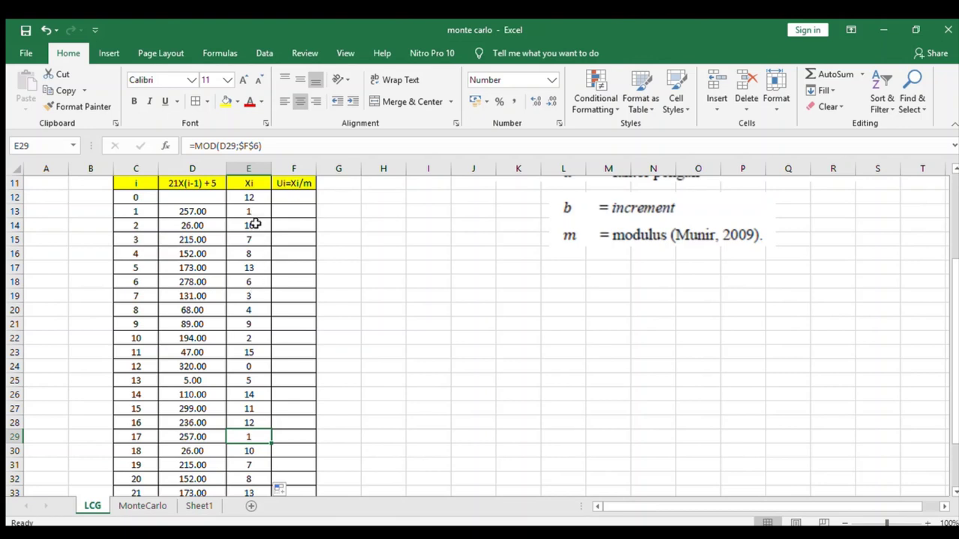
pyautogui.moveTo(255, 211); pyautogui.dragTo(256, 420)
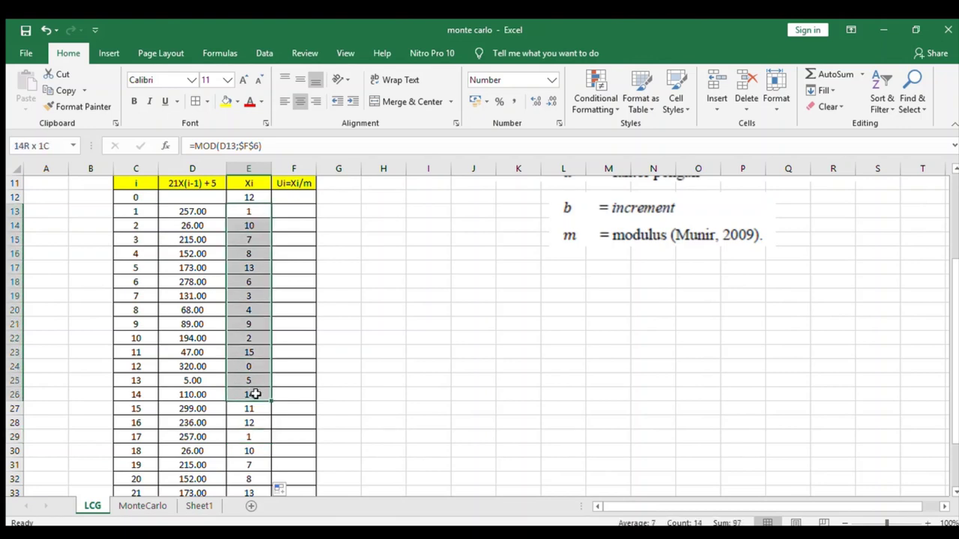
pyautogui.click(256, 438)
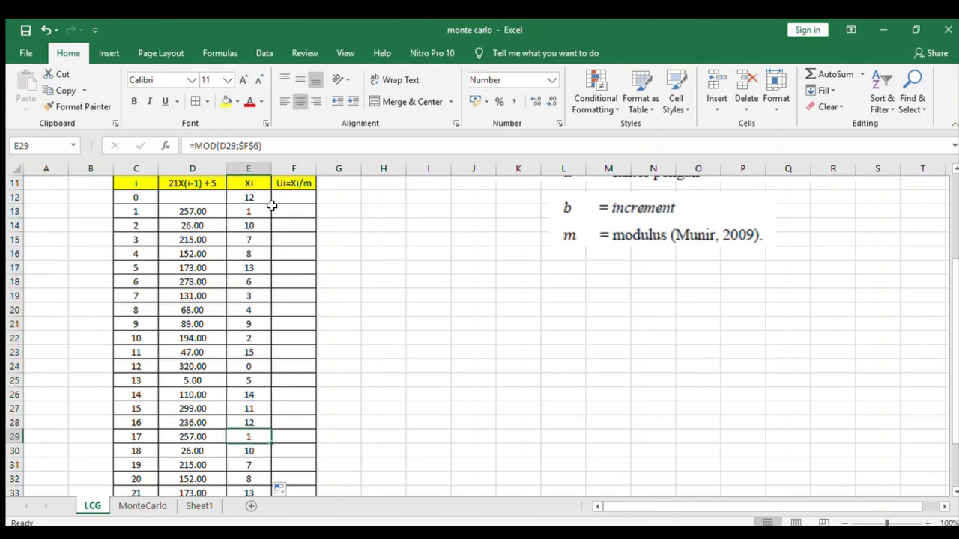
# Step: Enter =E13/$F$6 in F13 to divide the first Xi by the absolute m
pyautogui.click(293, 211)
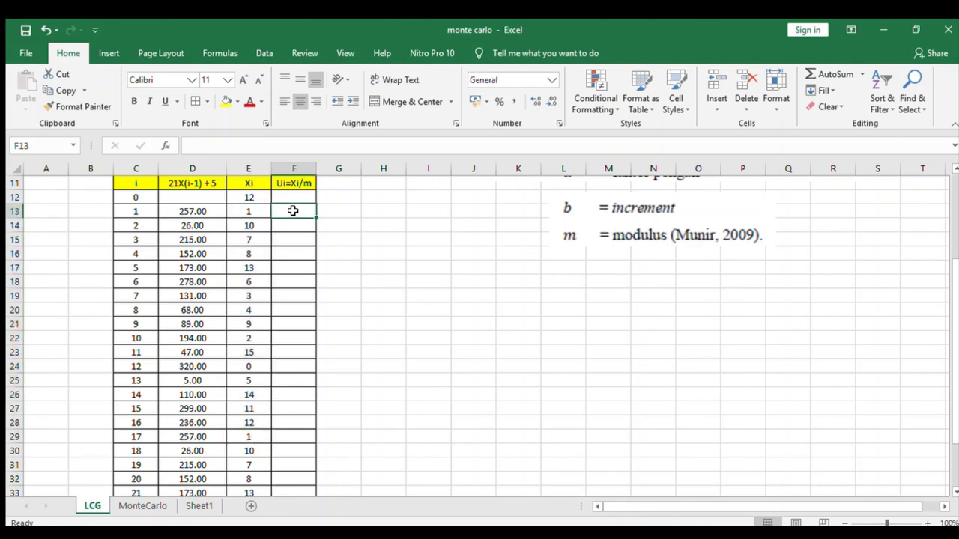
pyautogui.write('=')
pyautogui.press('Left')
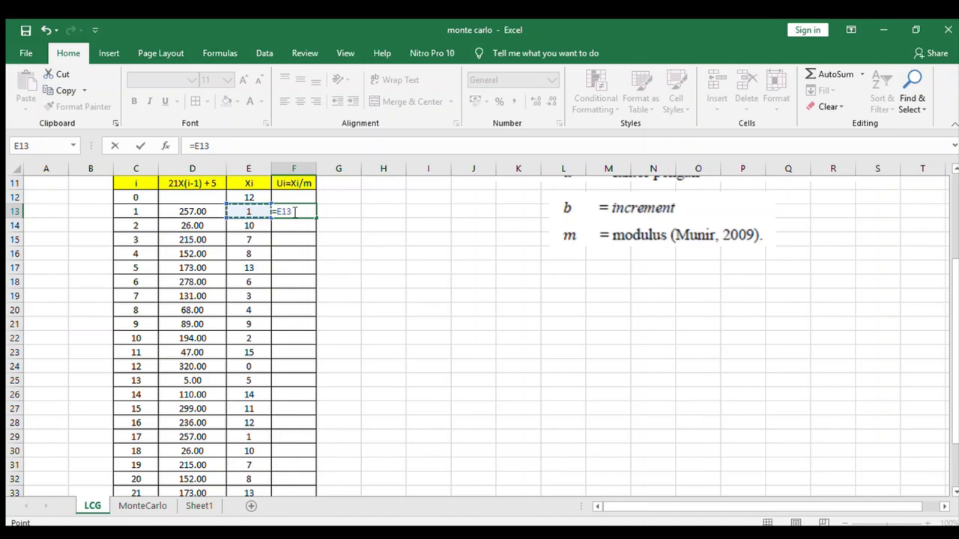
pyautogui.write('/')
pyautogui.scroll(2, 461, 198)
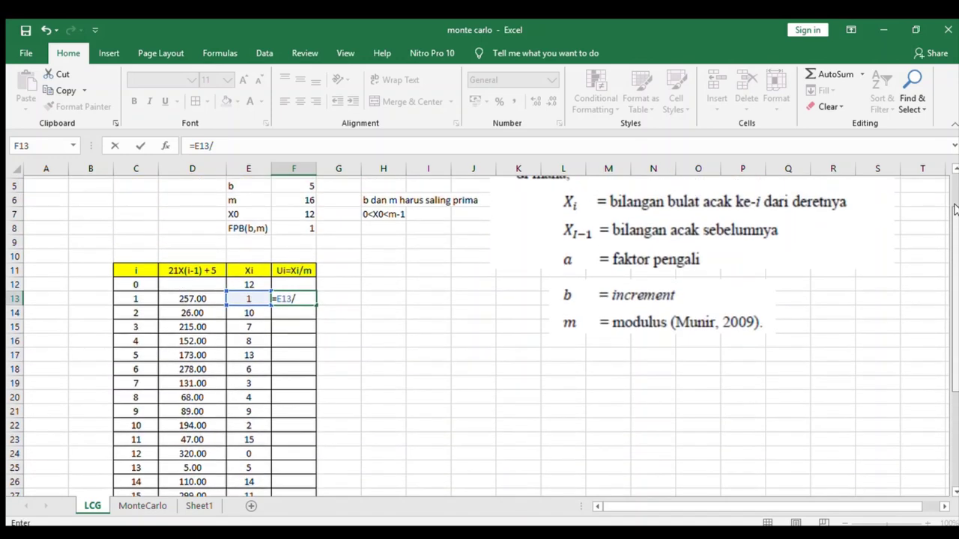
pyautogui.click(294, 197)
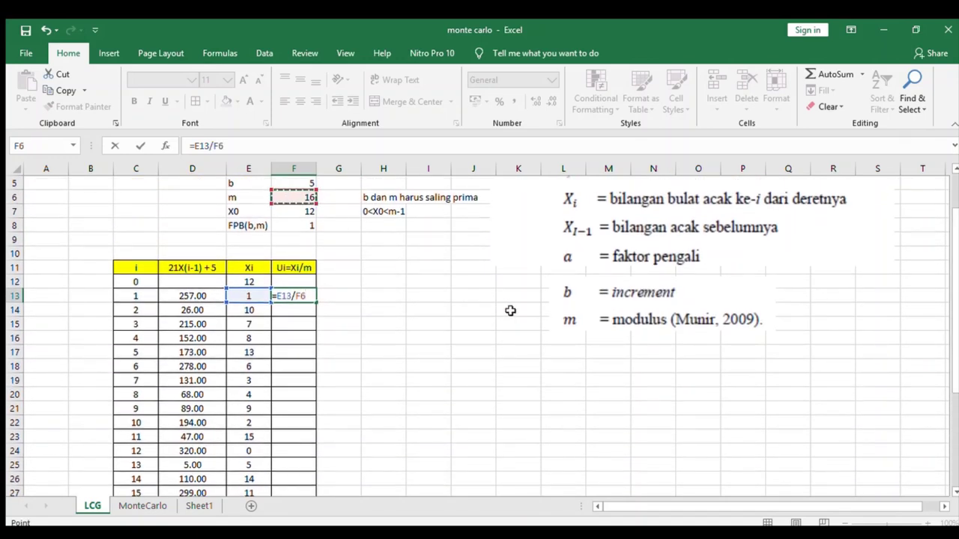
pyautogui.press('F4')
pyautogui.press('Return')
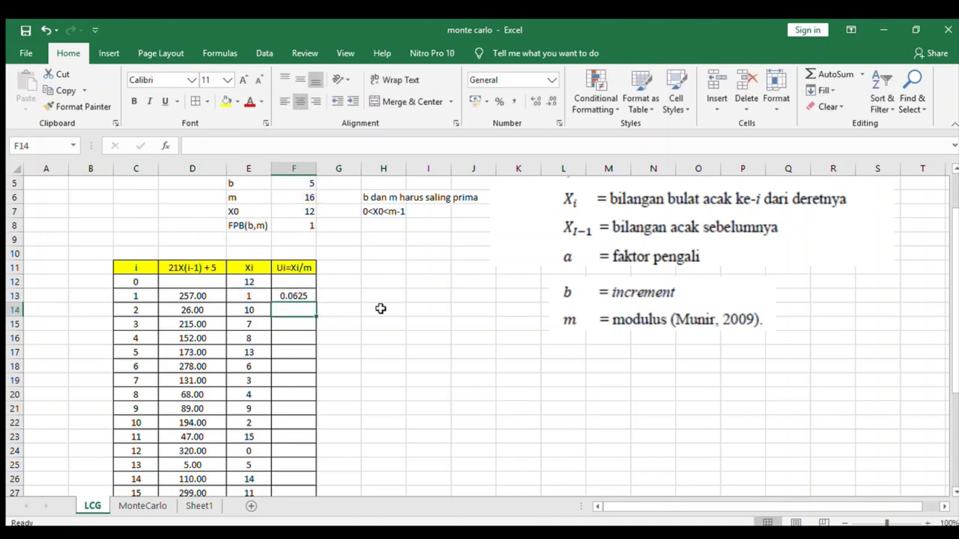
# Step: Fill the Ui formula down the column and check the row 17 result
pyautogui.click(310, 295)
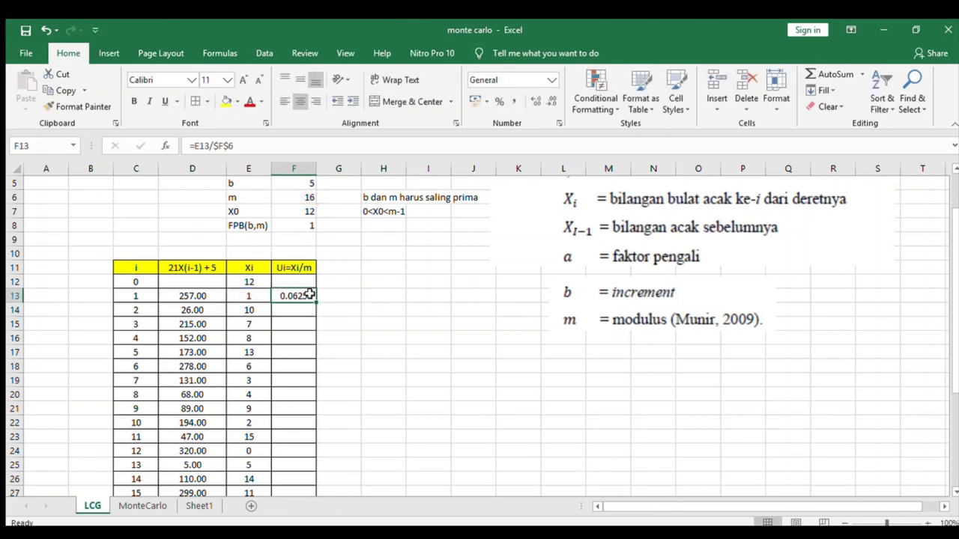
pyautogui.doubleClick(316, 303)
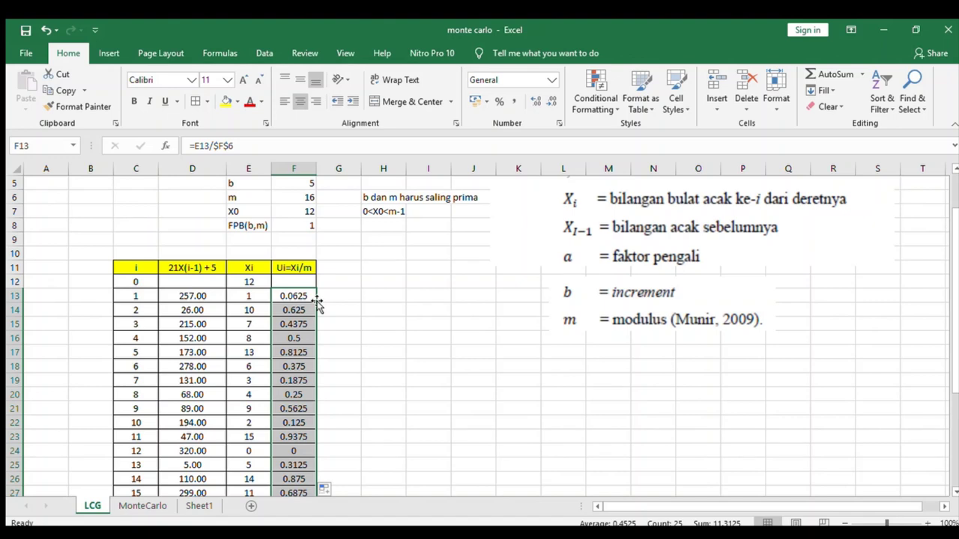
pyautogui.click(442, 379)
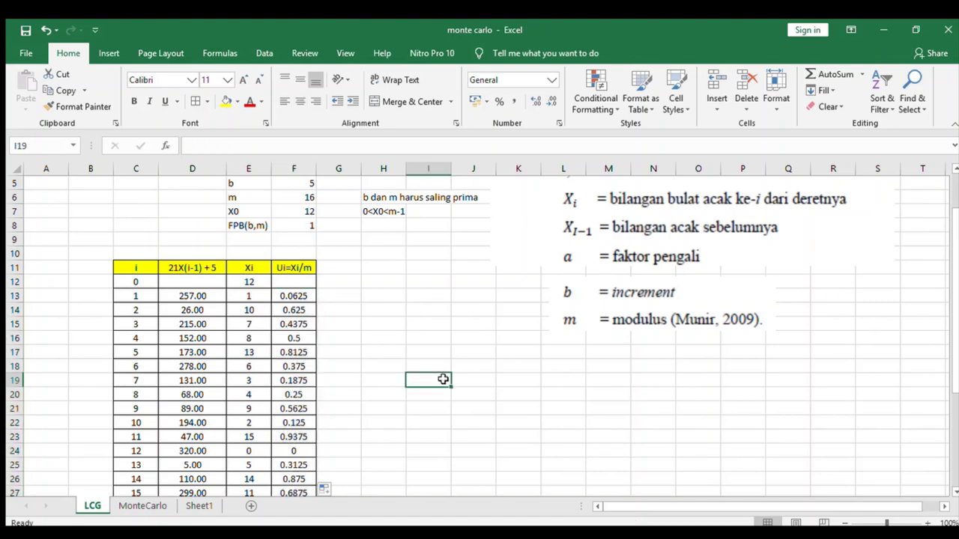
pyautogui.click(287, 353)
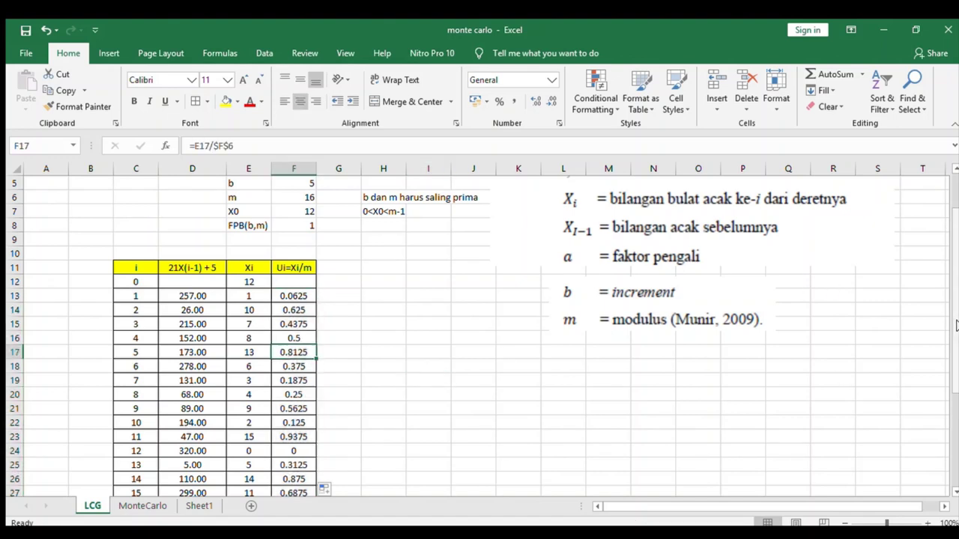
pyautogui.moveTo(956, 325); pyautogui.dragTo(956, 236)
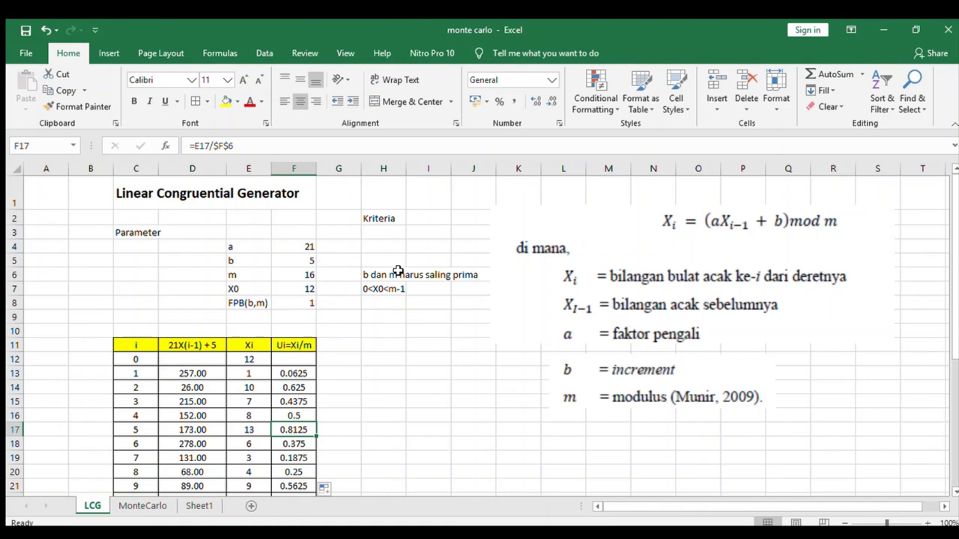
# Step: Add the criterion note 1+4k beside a and a k label above it
pyautogui.click(380, 244)
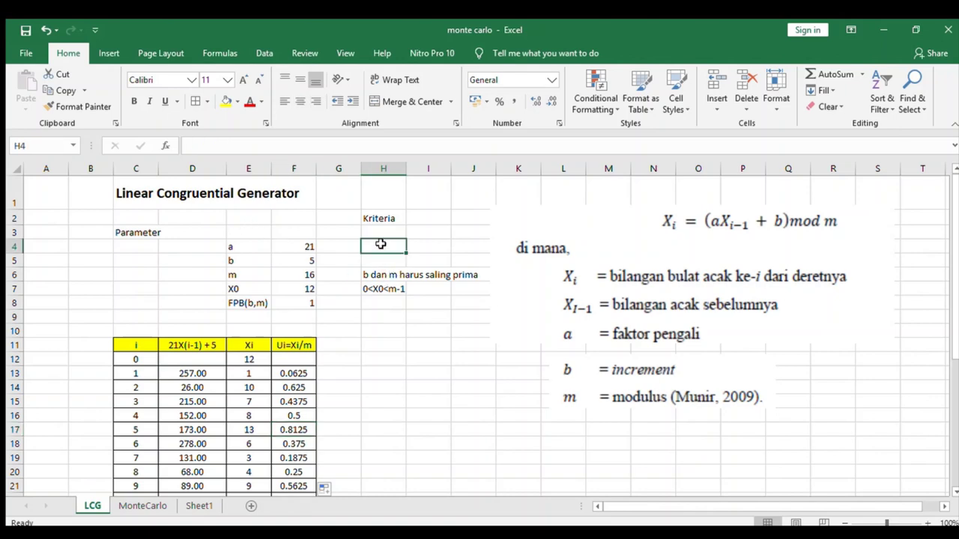
pyautogui.write('1+')
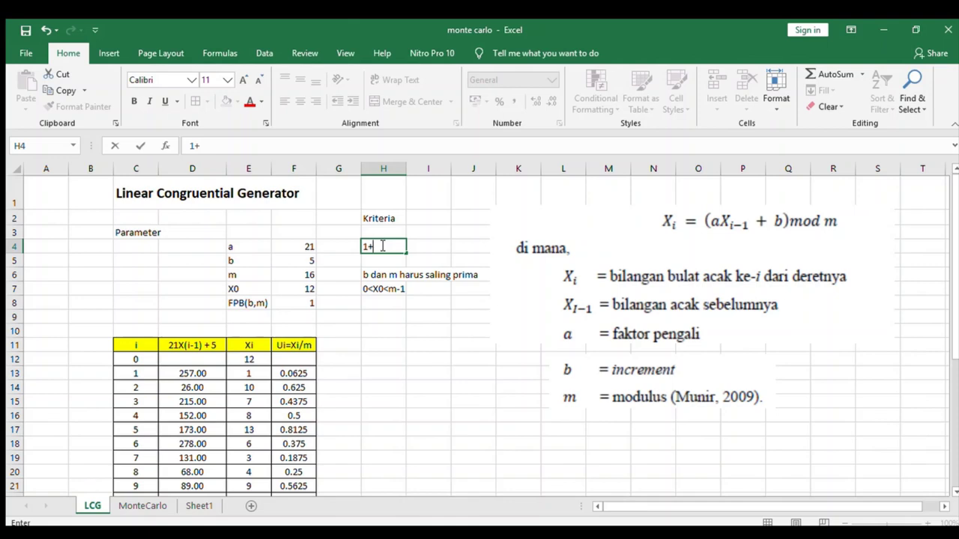
pyautogui.write('4')
pyautogui.press('Up')
pyautogui.press('Left')
pyautogui.press('Left')
pyautogui.press('Left')
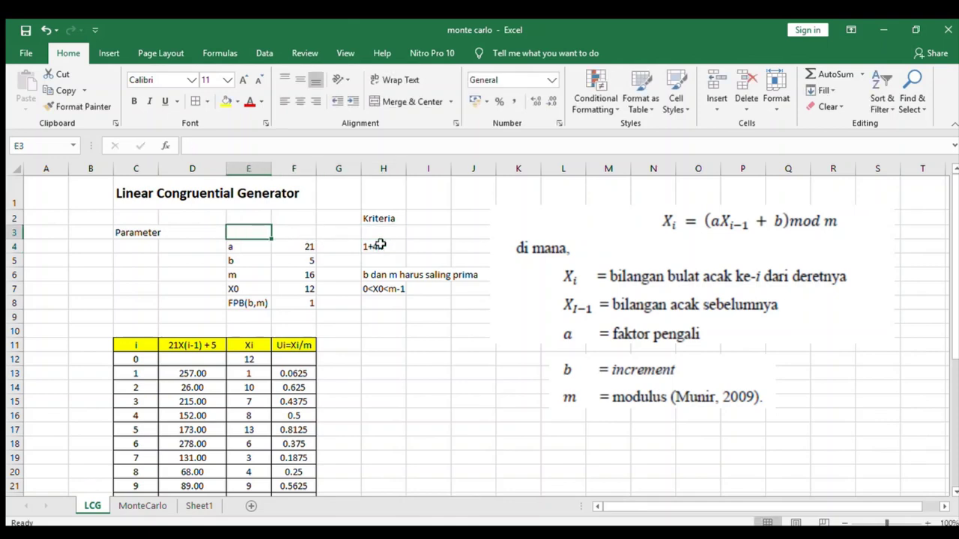
pyautogui.write('k')
pyautogui.press('Down')
# Step: Clear the old a, b, m and X0 values and set a to =1+4
pyautogui.press('Right')
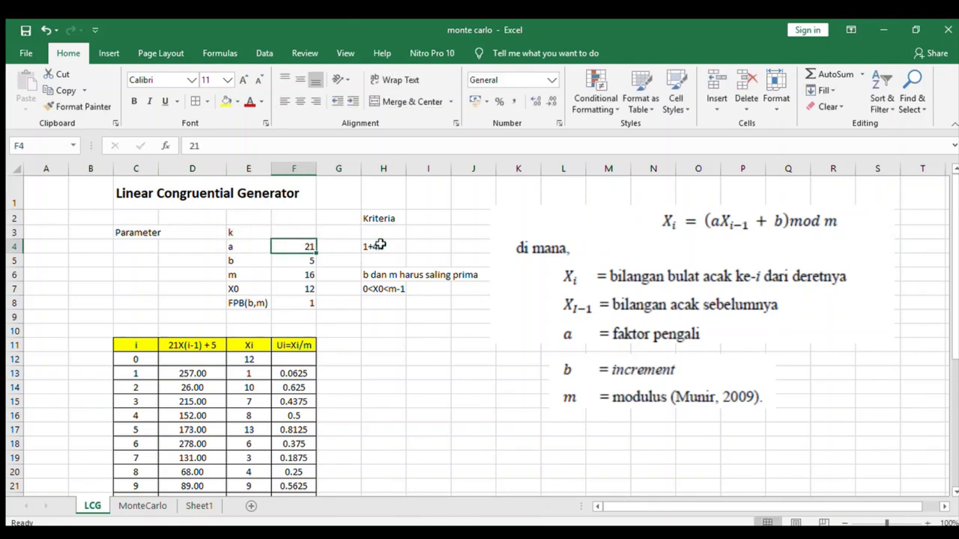
pyautogui.hotkey('shift', 'Down')
pyautogui.hotkey('shift', 'Down')
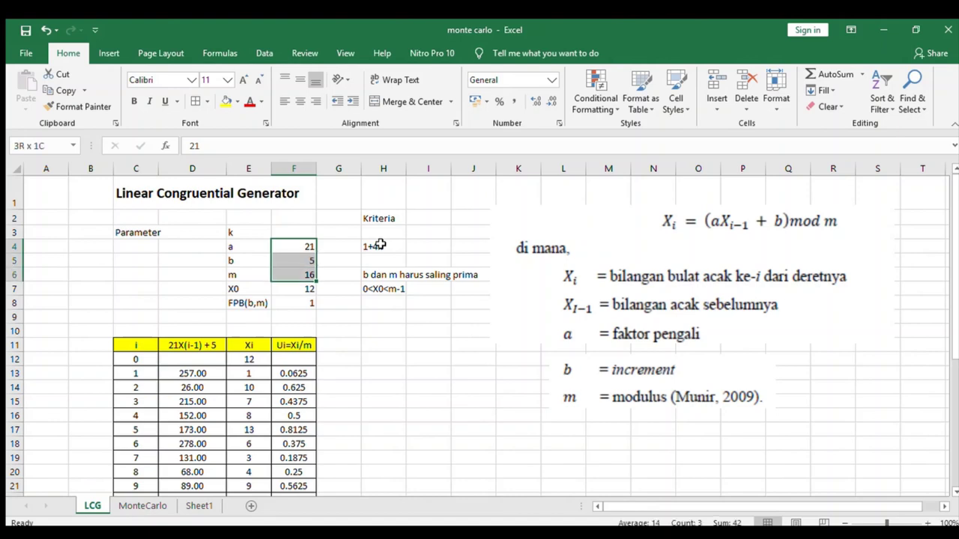
pyautogui.hotkey('shift', 'Down')
pyautogui.press('Delete')
pyautogui.press('Up')
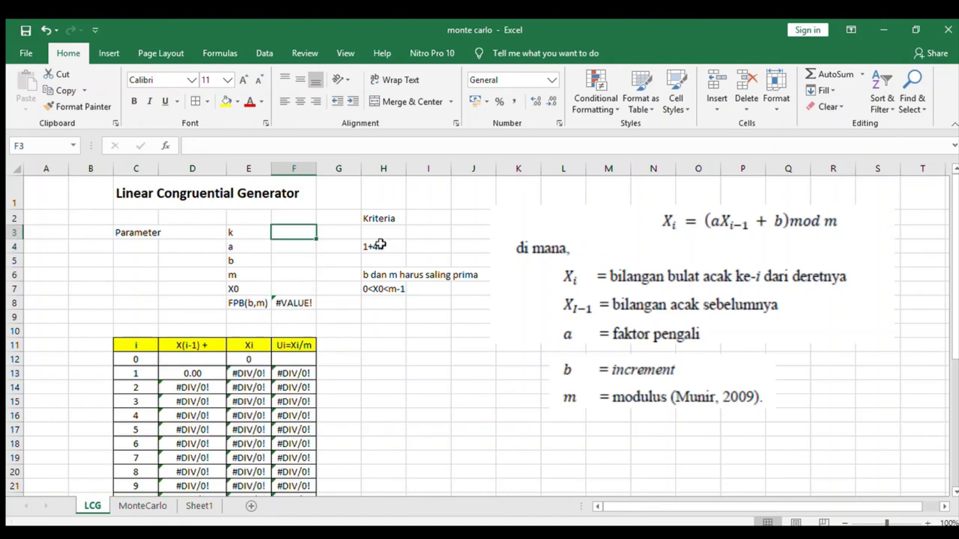
pyautogui.press('Down')
pyautogui.write('=')
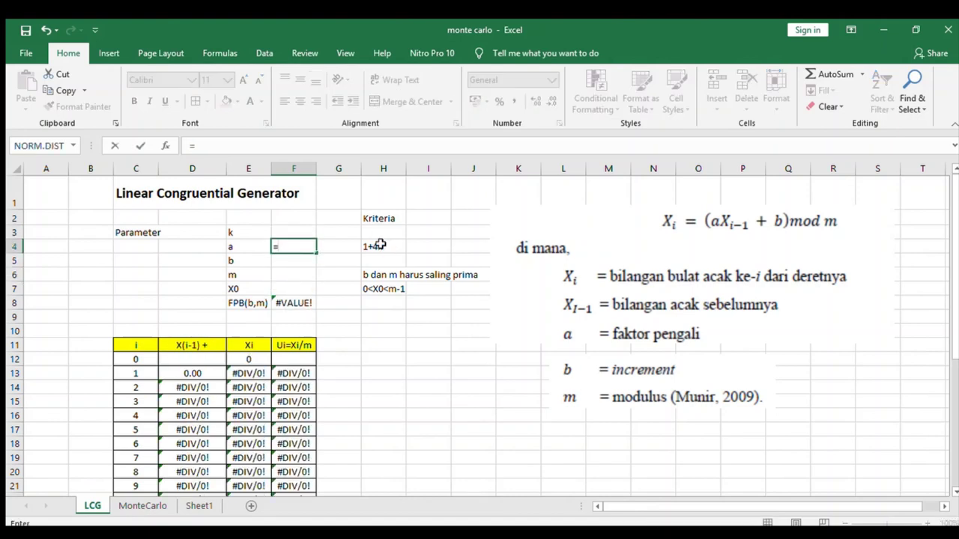
pyautogui.write('1+4')
pyautogui.hotkey('ctrl', 'Return')
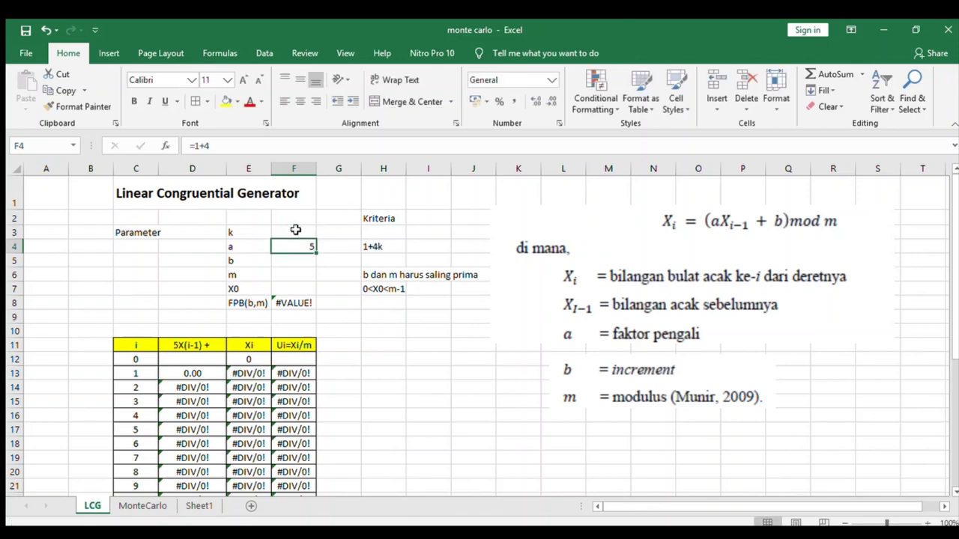
# Step: Change a's formula to =1+4*F3 so it depends on k
pyautogui.click(295, 230)
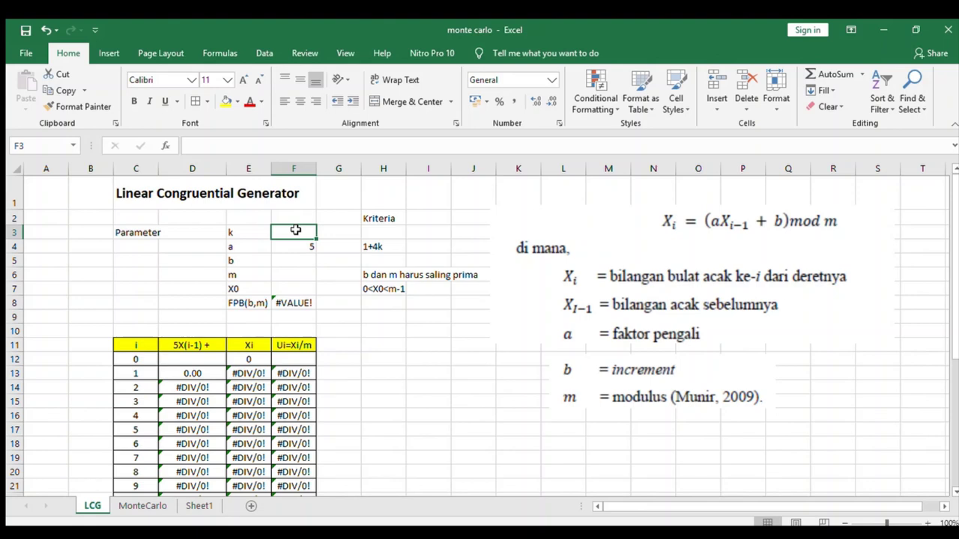
pyautogui.press('Down')
pyautogui.press('F2')
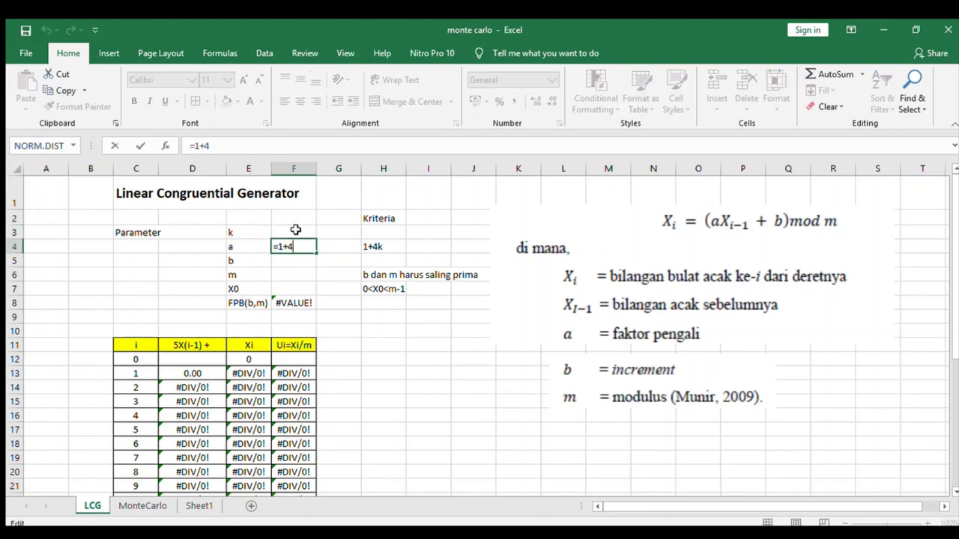
pyautogui.write('*')
pyautogui.click(295, 230)
pyautogui.press('Return')
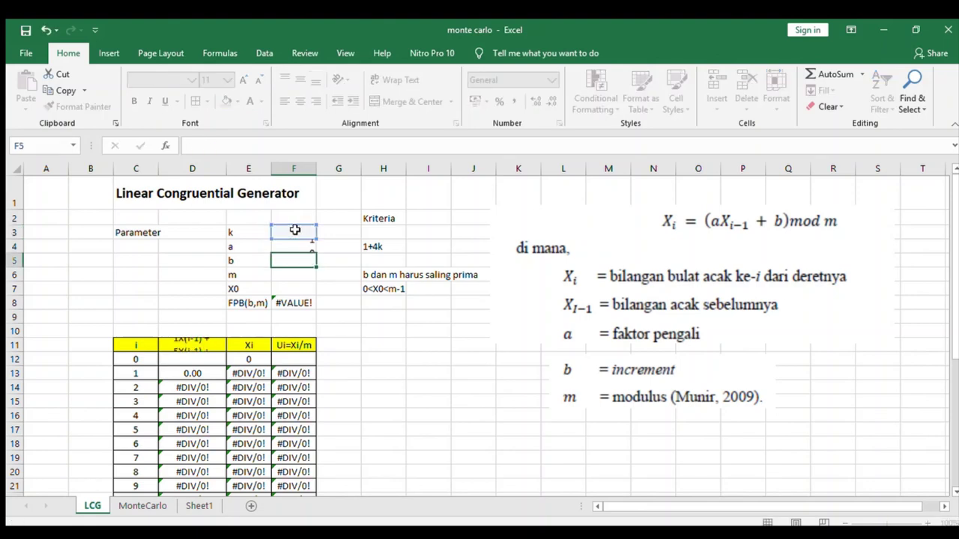
# Step: Set k to 29, b to 190 and m to 1599
pyautogui.click(295, 231)
pyautogui.write('2')
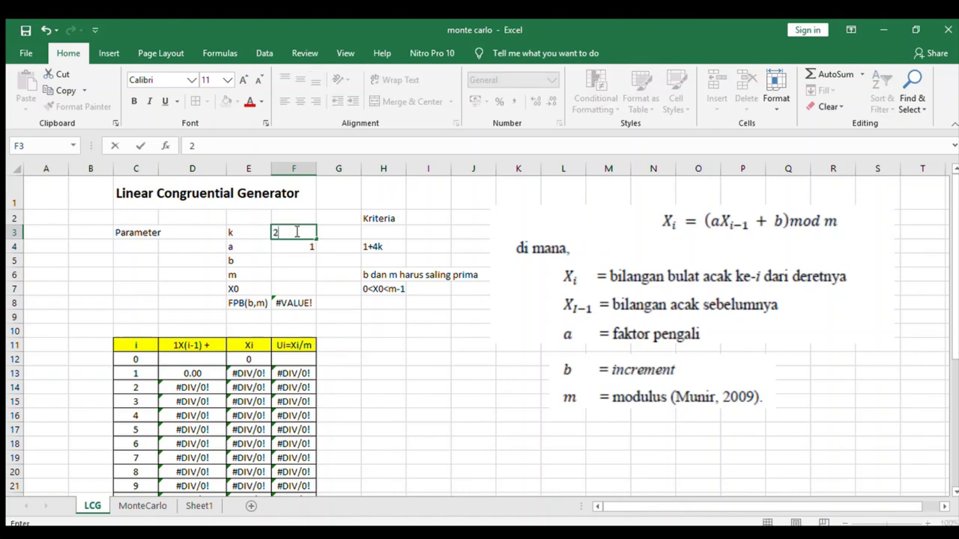
pyautogui.write('9')
pyautogui.press('Return')
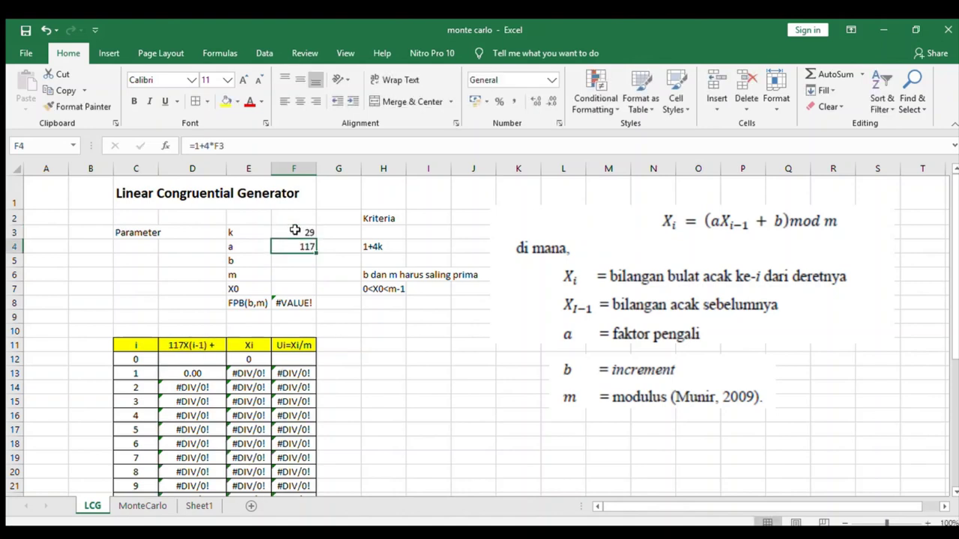
pyautogui.click(295, 230)
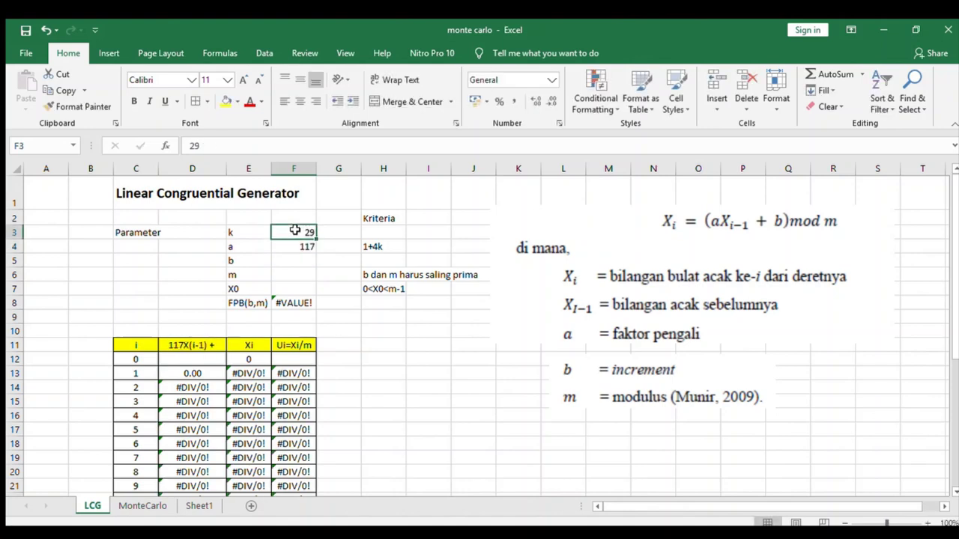
pyautogui.press('Return')
pyautogui.press('Return')
pyautogui.write('1')
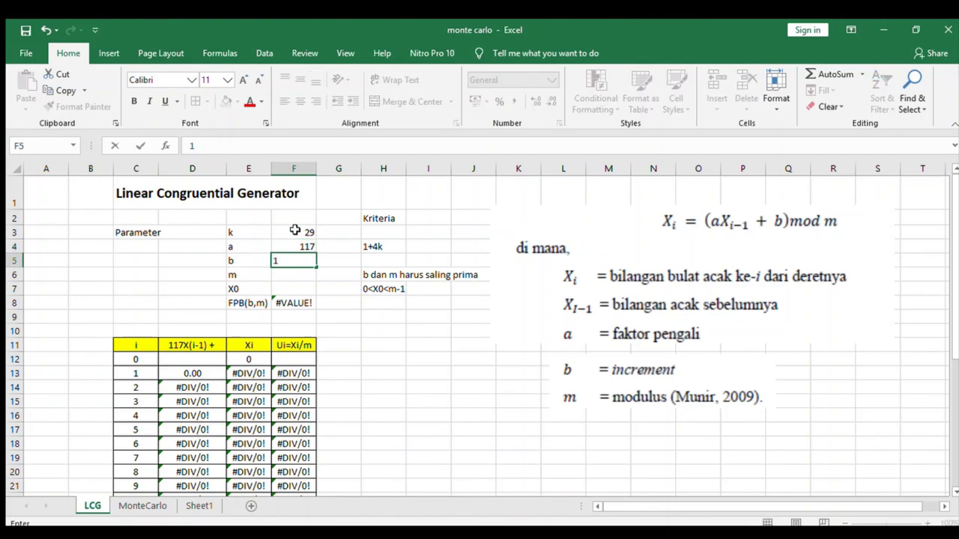
pyautogui.write('90')
pyautogui.press('Return')
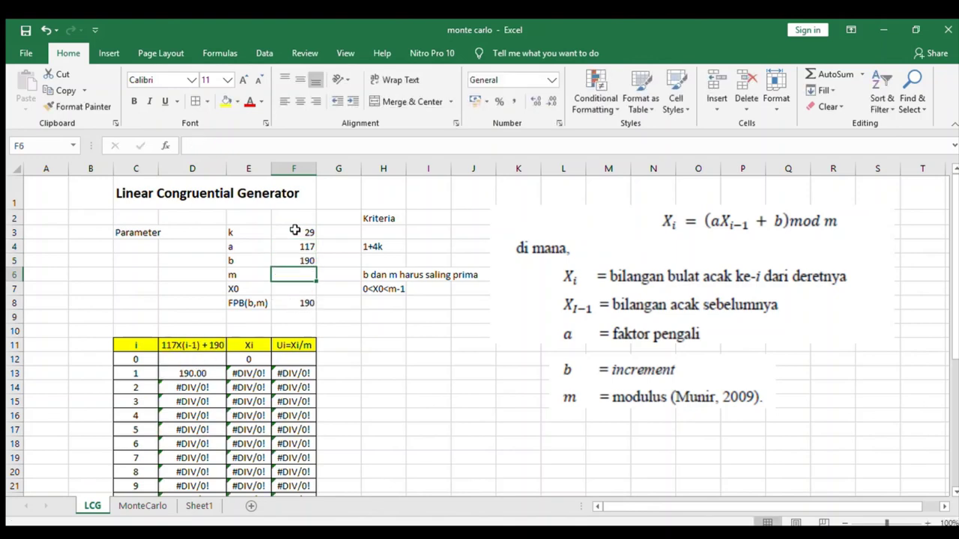
pyautogui.write('15')
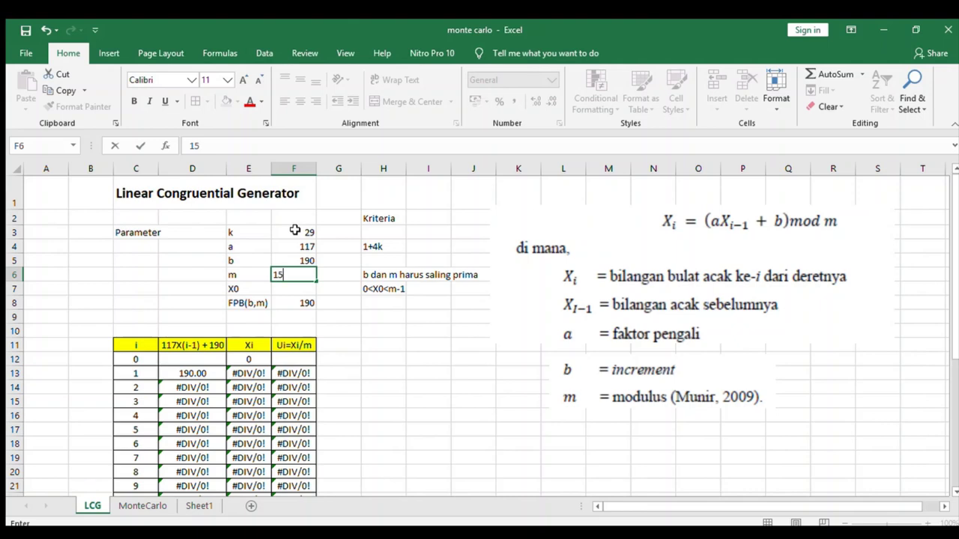
pyautogui.write('99')
pyautogui.press('Return')
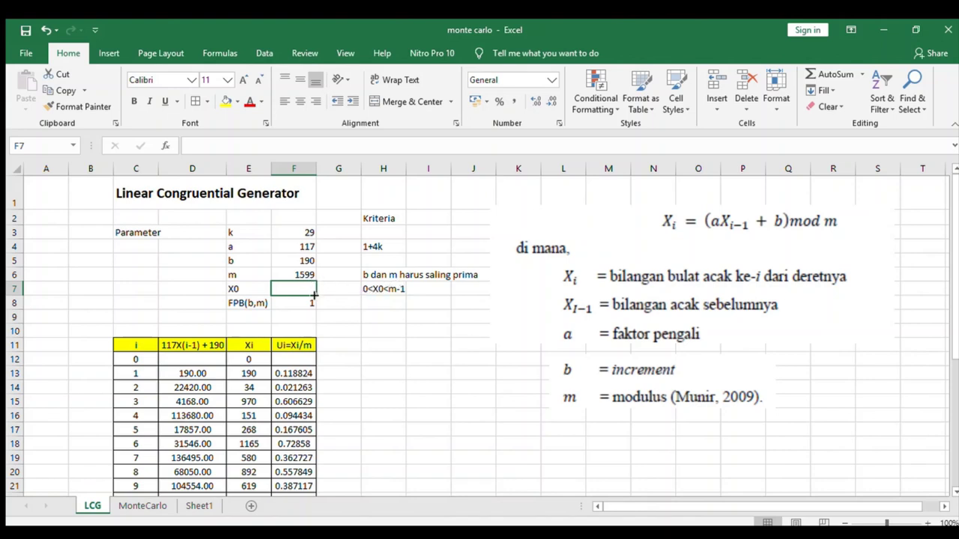
# Step: Set the seed X0 to 429 and inspect the first generated Xi formula
pyautogui.write('429')
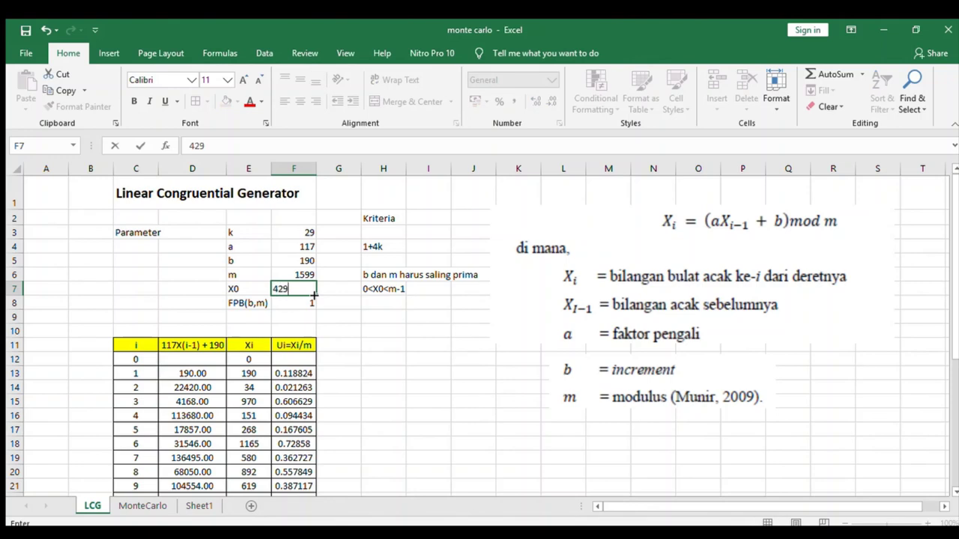
pyautogui.press('Return')
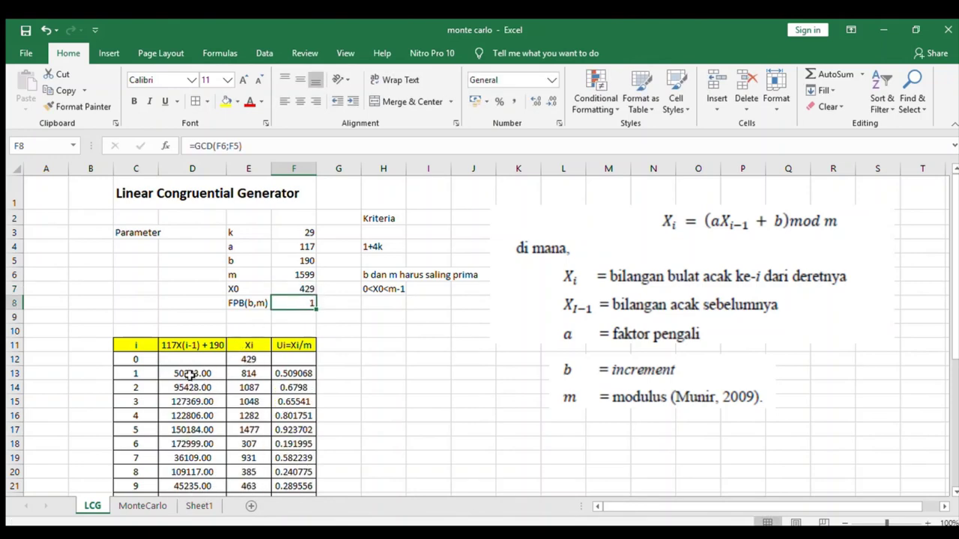
pyautogui.click(189, 375)
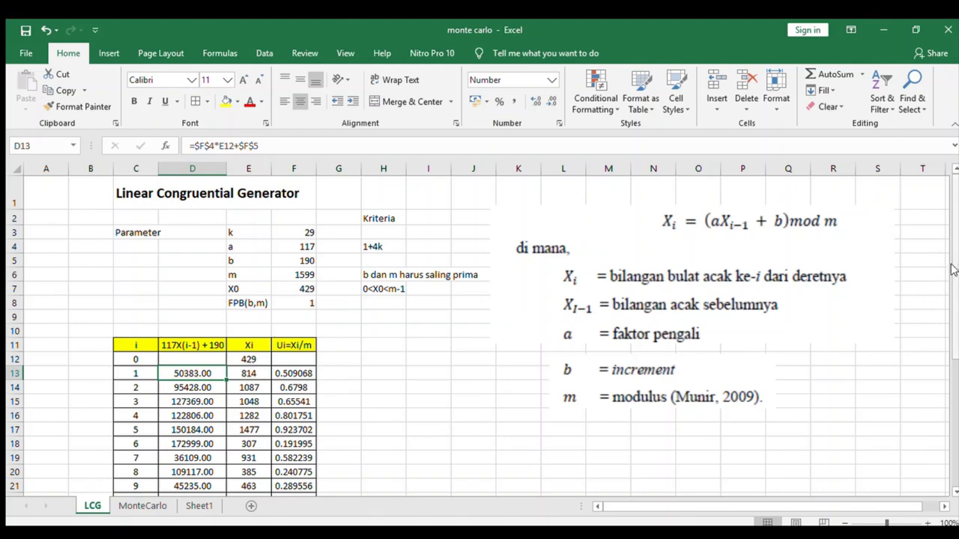
pyautogui.scroll(-5, 953, 270)
pyautogui.scroll(5, 956, 246)
pyautogui.scroll(-4, 955, 288)
pyautogui.moveTo(955, 288)
pyautogui.mouseDown()
pyautogui.moveTo(955, 334)
pyautogui.moveTo(953, 193)
pyautogui.mouseUp()
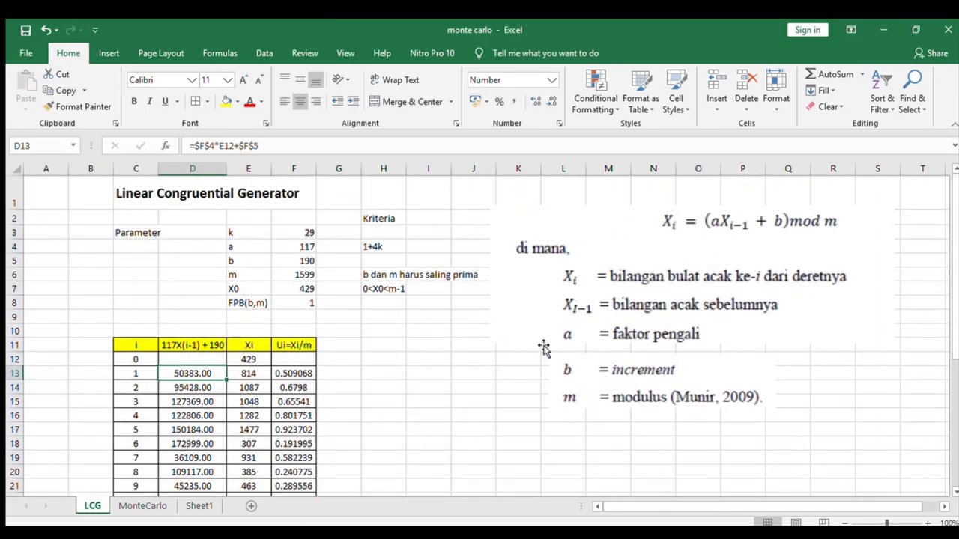
# Step: Check the Ui formulas in rows 16 and 13 and the Xi seed formula
pyautogui.click(306, 414)
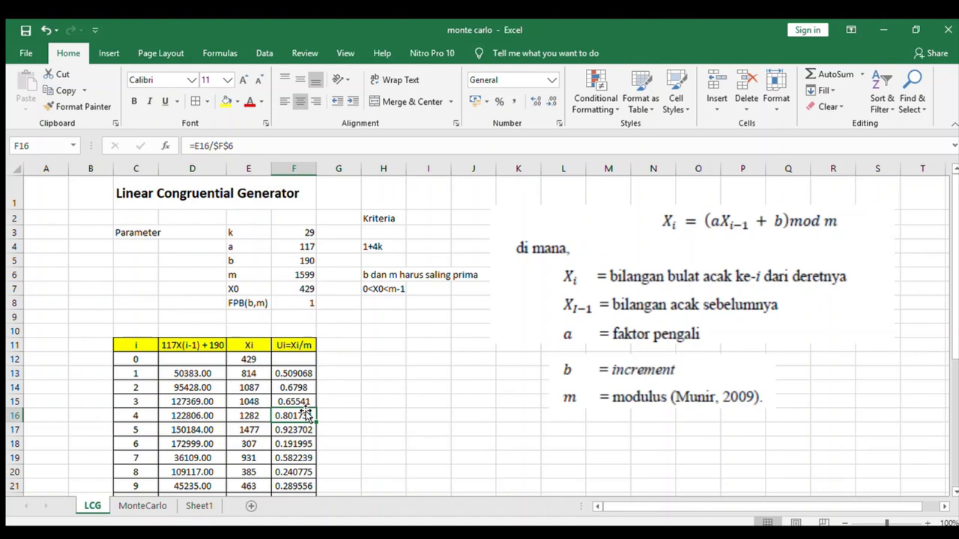
pyautogui.press('Up')
pyautogui.press('Up')
pyautogui.press('Up')
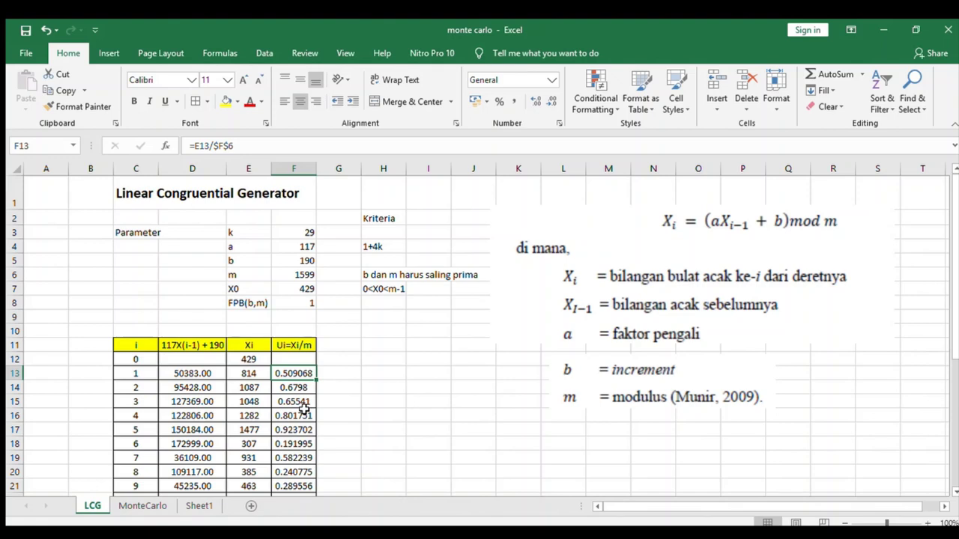
pyautogui.press('Up')
pyautogui.press('Left')
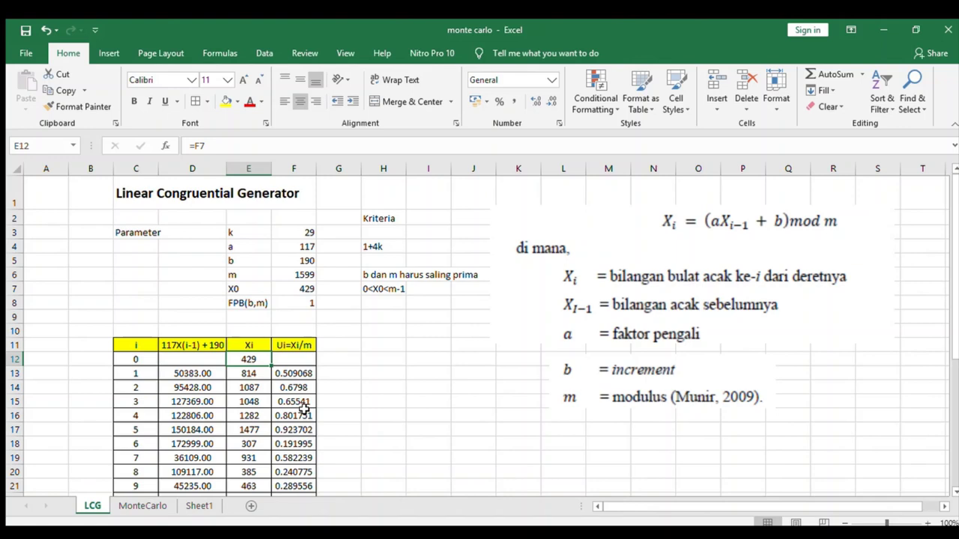
pyautogui.click(306, 416)
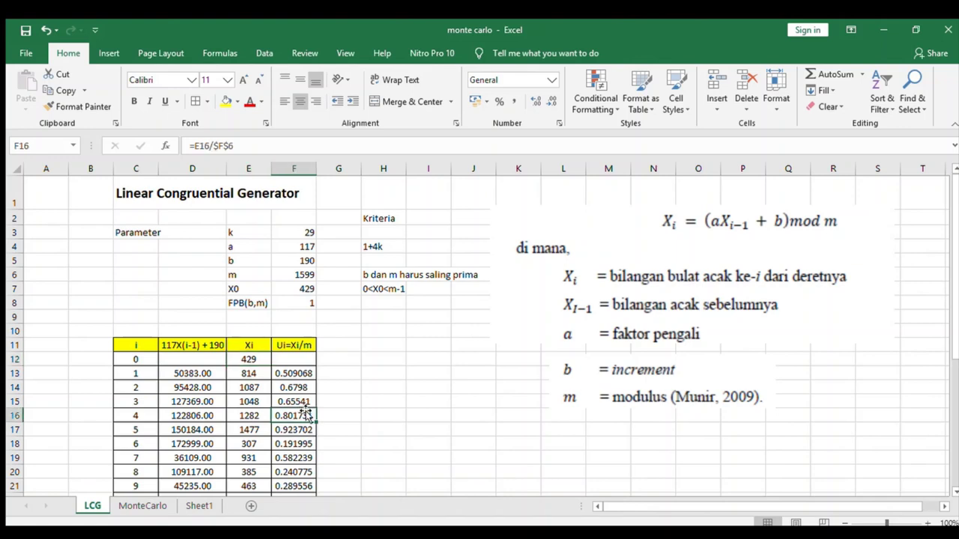